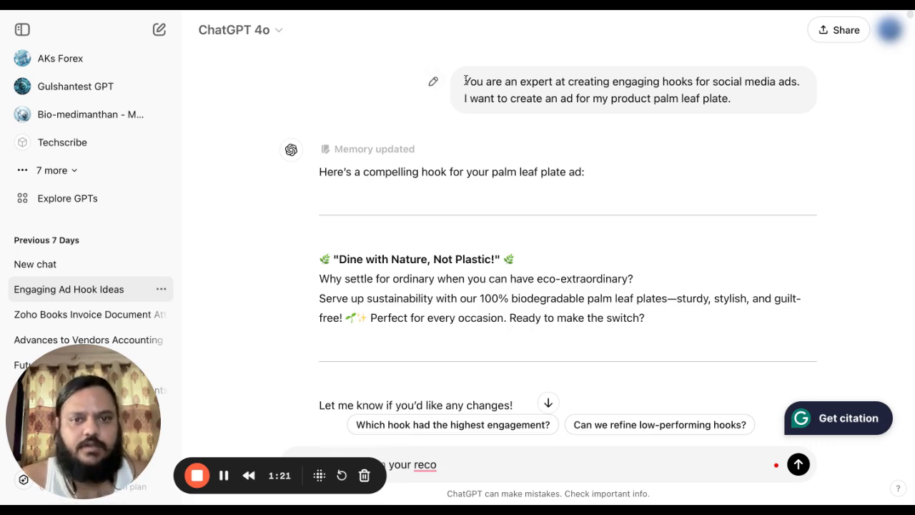
# Highlight the opening prompt asking for palm leaf plate hooks, then a line in the reply below it.
pyautogui.moveTo(466, 81); pyautogui.dragTo(761, 110)
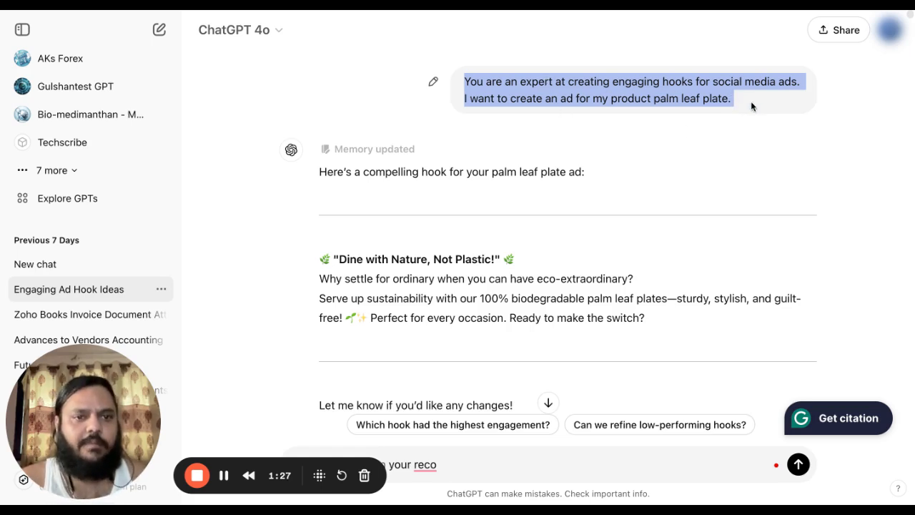
pyautogui.scroll(-5, 222, 268)
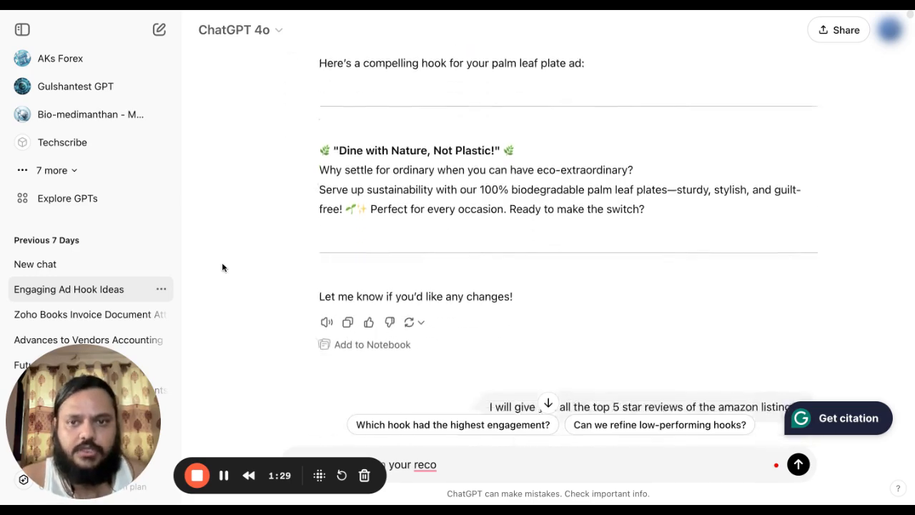
pyautogui.scroll(-2, 237, 262)
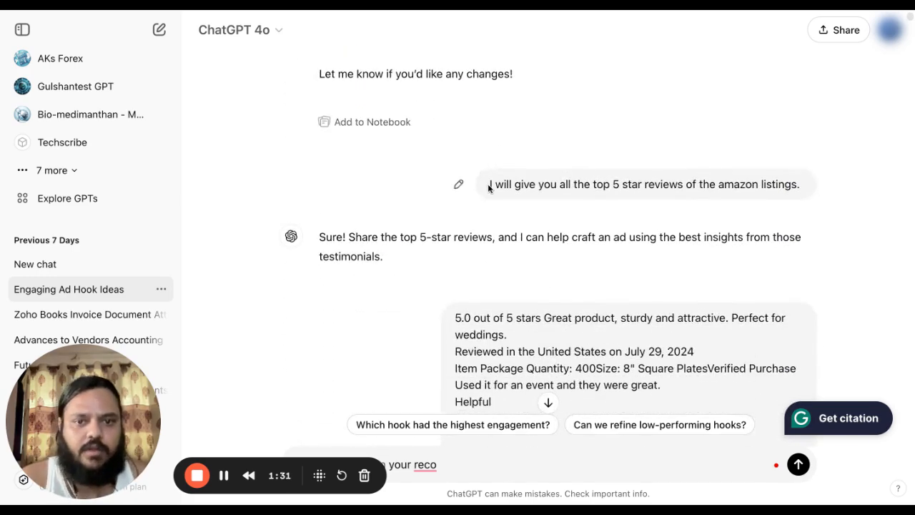
pyautogui.moveTo(488, 184); pyautogui.dragTo(698, 206)
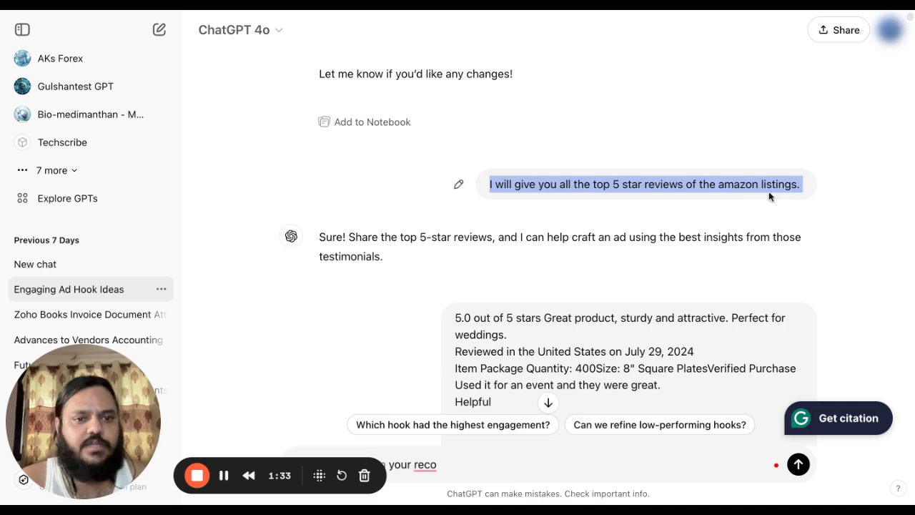
# Scroll through the scored hook lists for the first reasons.
pyautogui.scroll(-3, 831, 220)
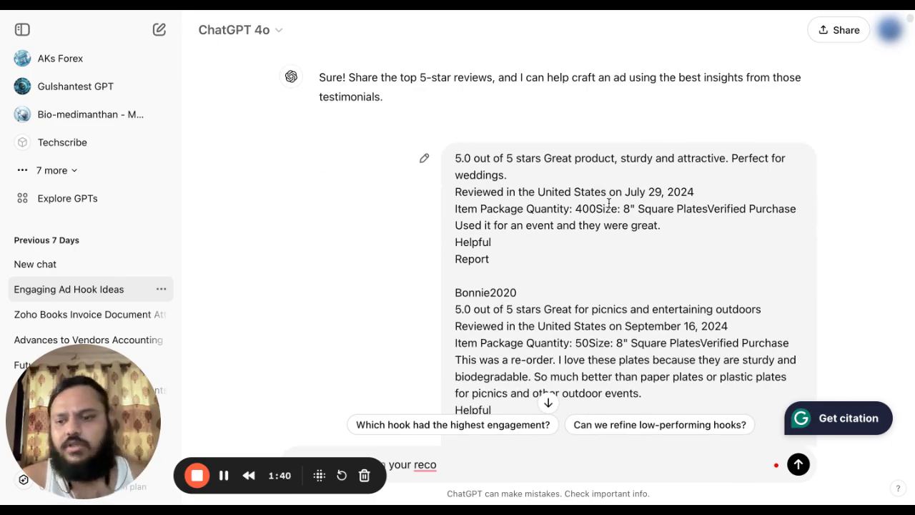
pyautogui.scroll(-1, 609, 203)
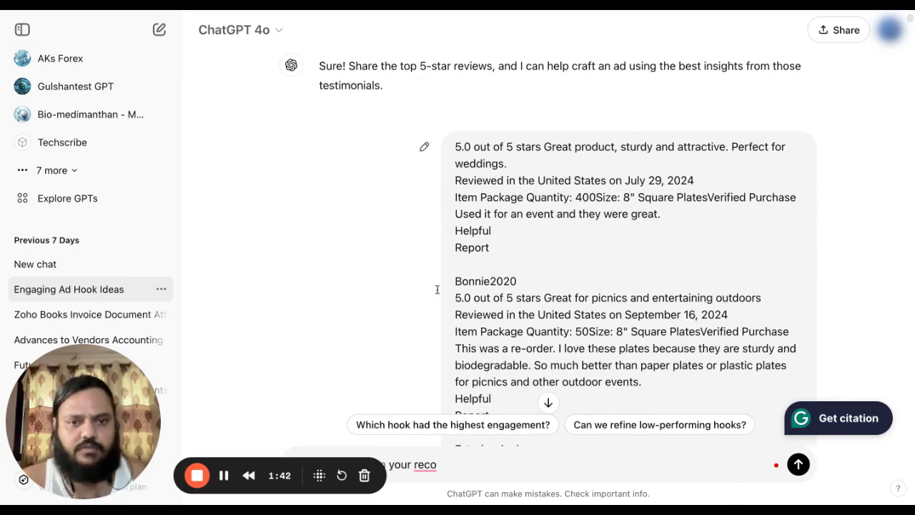
pyautogui.scroll(-15, 300, 273)
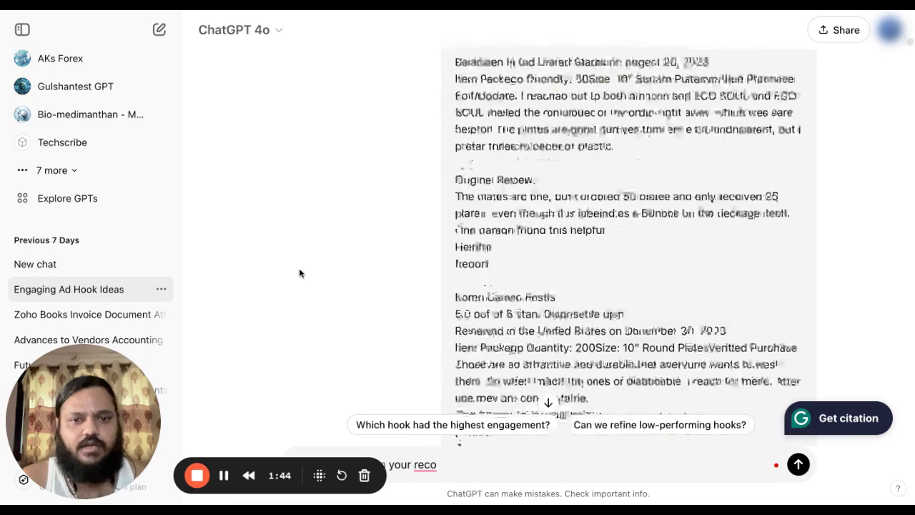
pyautogui.scroll(-20, 461, 350)
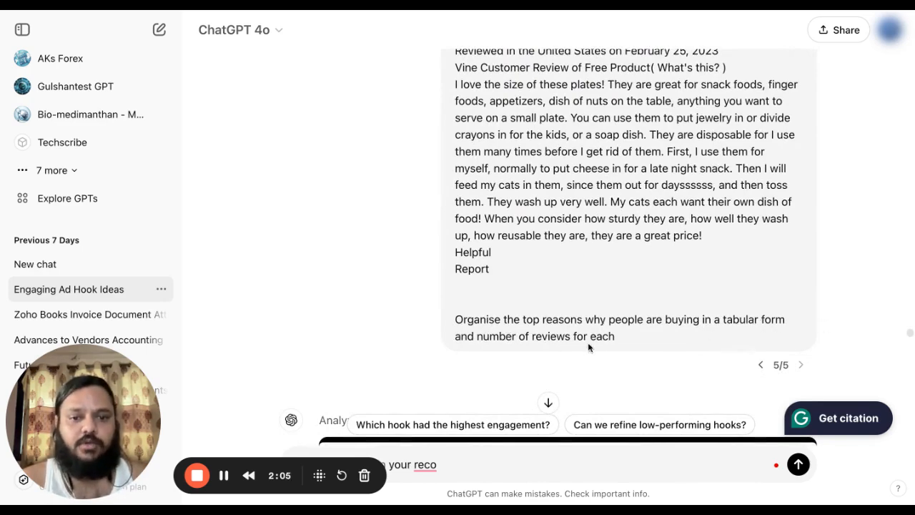
pyautogui.scroll(-5, 226, 321)
pyautogui.scroll(-3, 226, 321)
pyautogui.scroll(2, 237, 284)
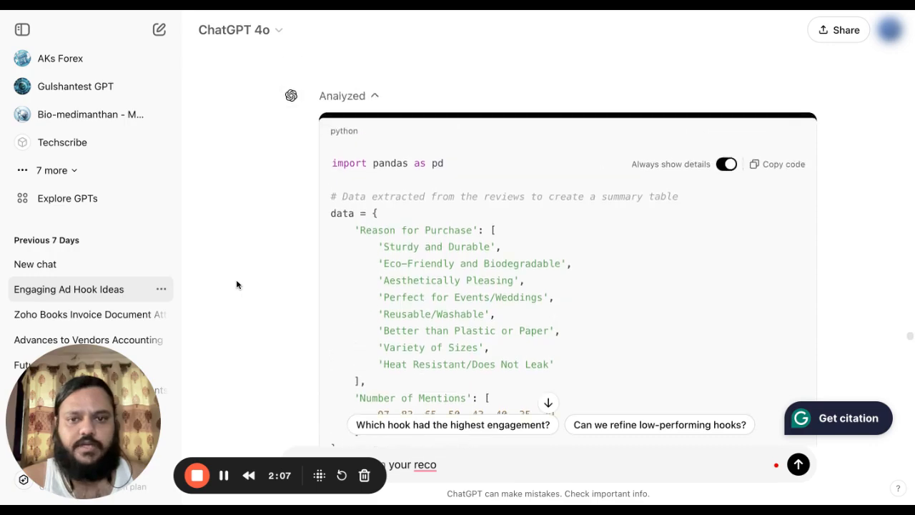
pyautogui.scroll(-8, 236, 284)
pyautogui.scroll(-1, 236, 285)
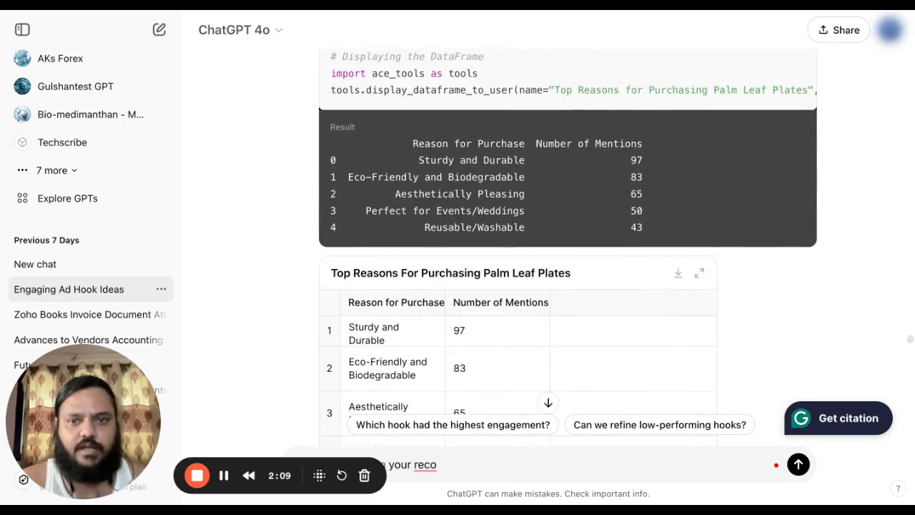
pyautogui.scroll(4, 569, 248)
pyautogui.scroll(-7, 569, 247)
pyautogui.scroll(7, 568, 248)
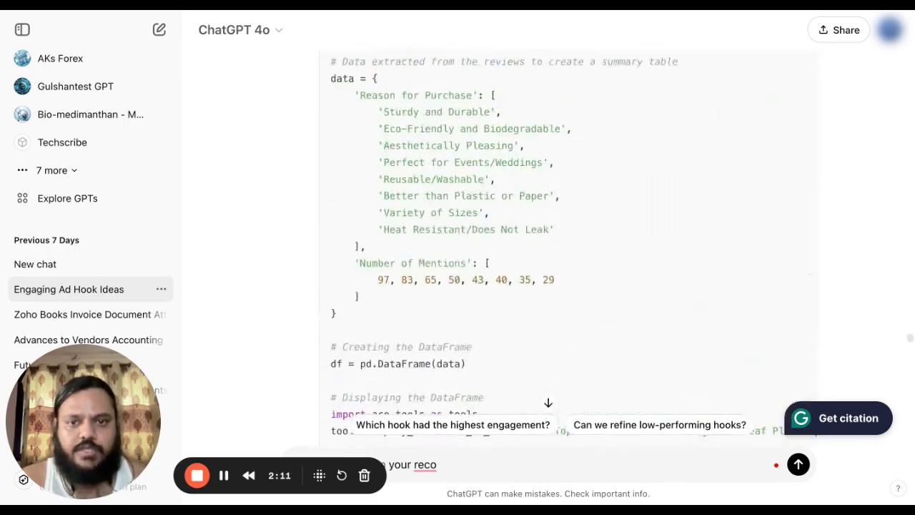
pyautogui.scroll(2, 568, 247)
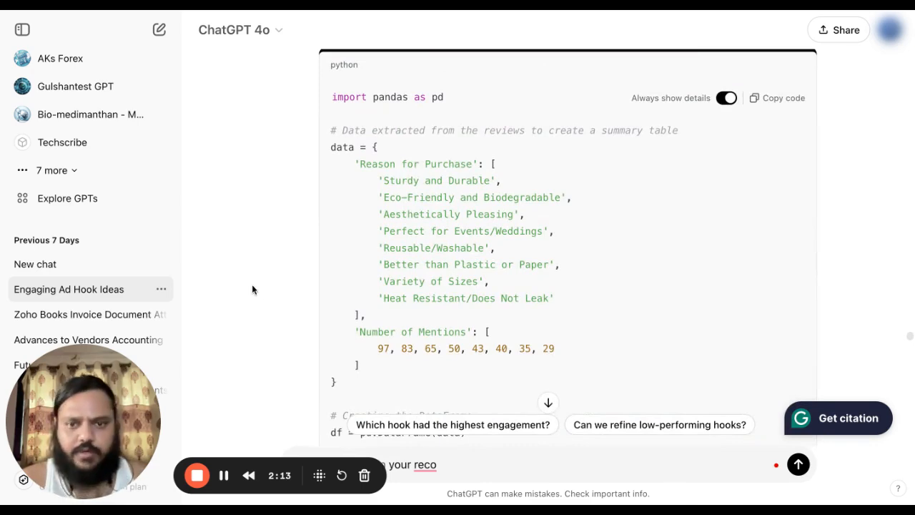
pyautogui.scroll(-2, 255, 286)
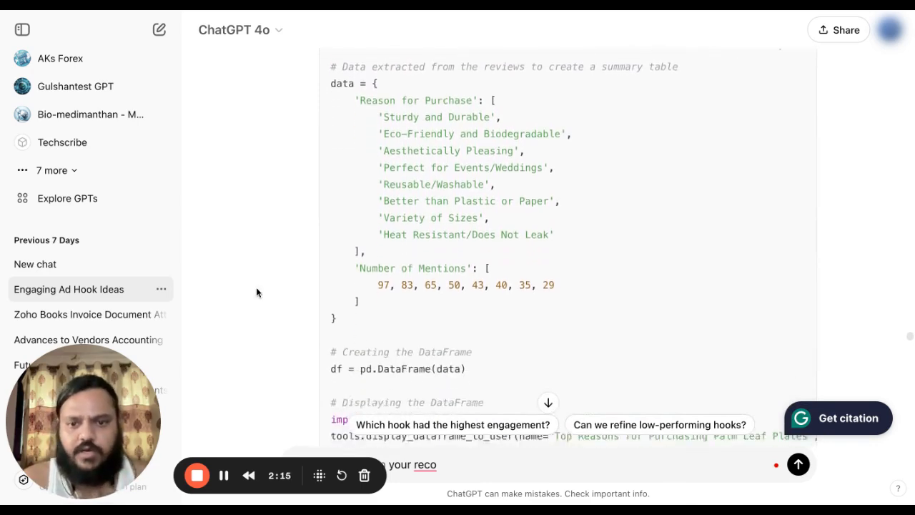
pyautogui.scroll(-7, 256, 287)
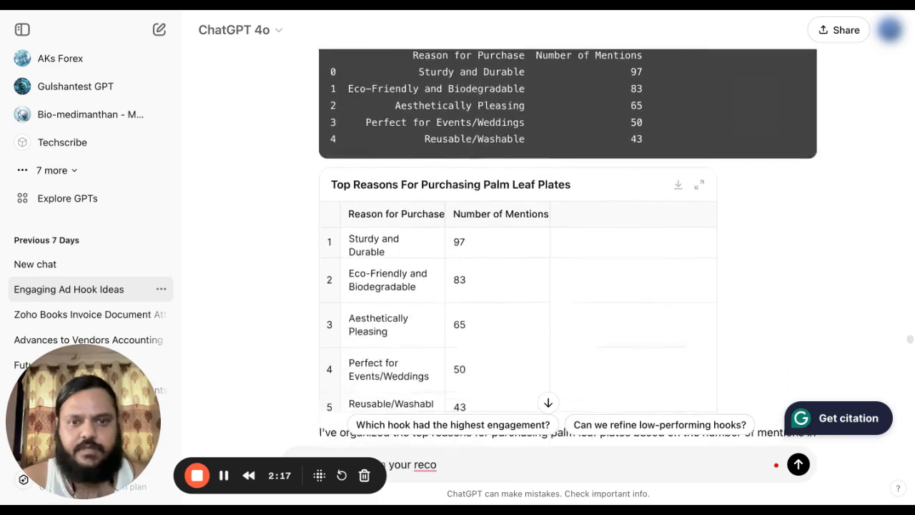
pyautogui.scroll(-1, 401, 315)
pyautogui.scroll(-1, 304, 324)
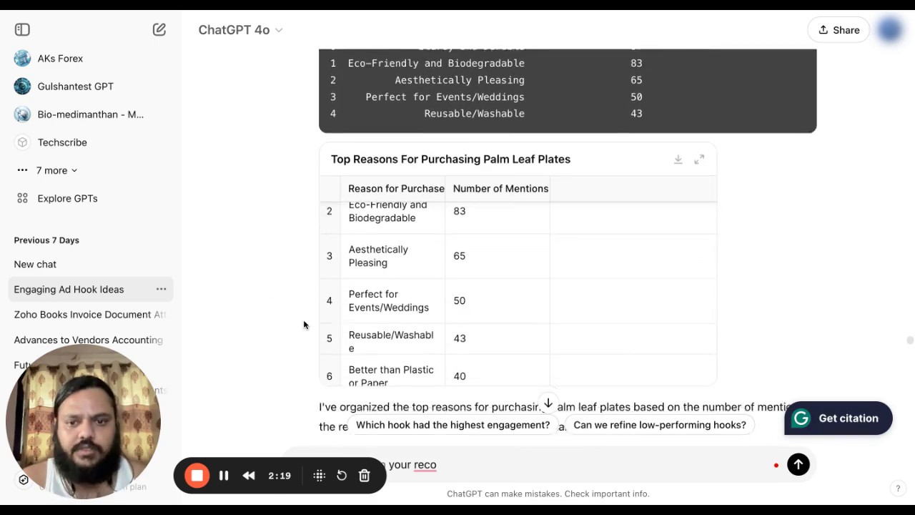
pyautogui.scroll(1, 404, 253)
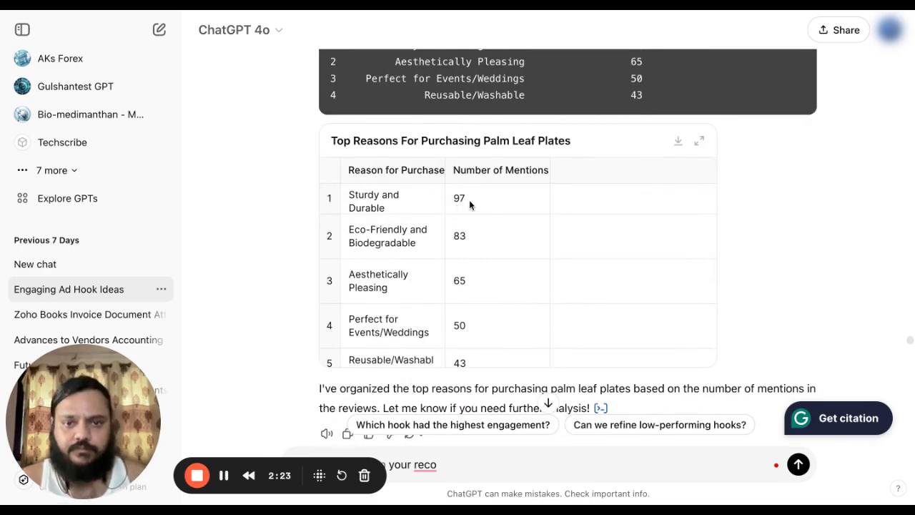
pyautogui.scroll(-1, 489, 240)
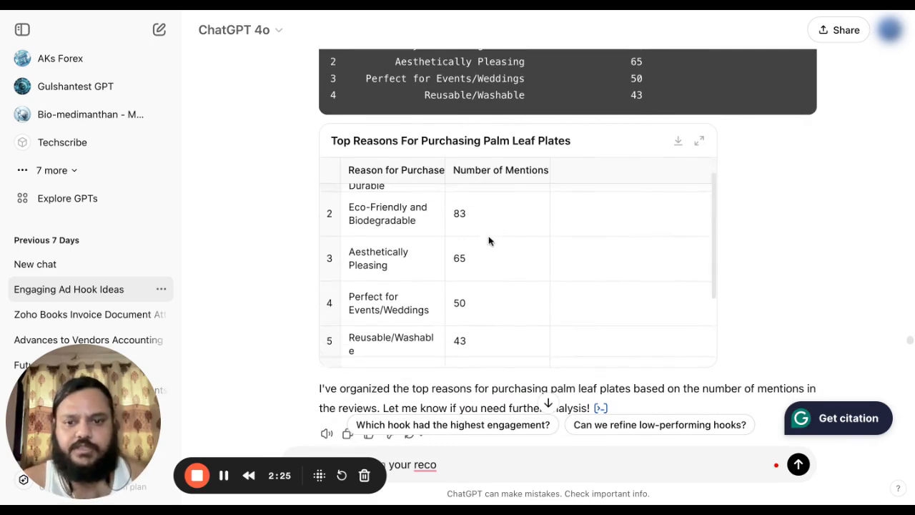
pyautogui.scroll(-3, 489, 240)
pyautogui.scroll(-1, 489, 240)
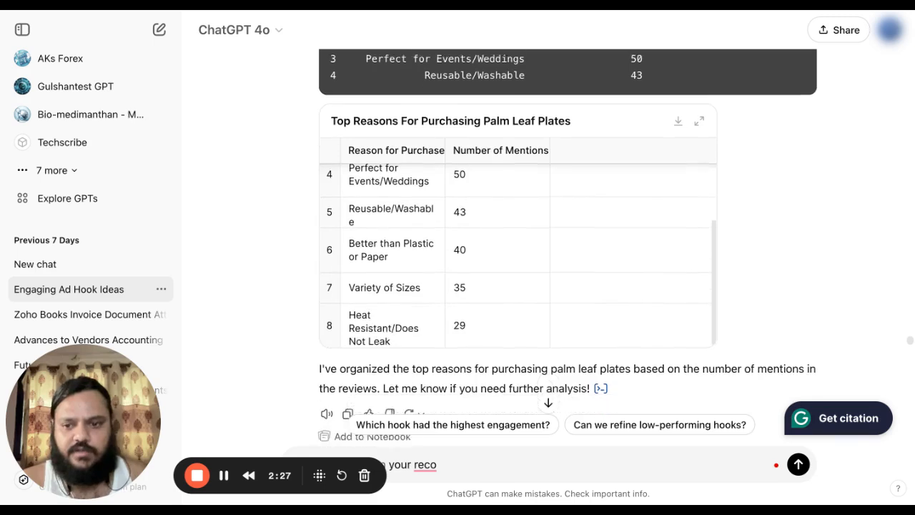
pyautogui.scroll(2, 322, 245)
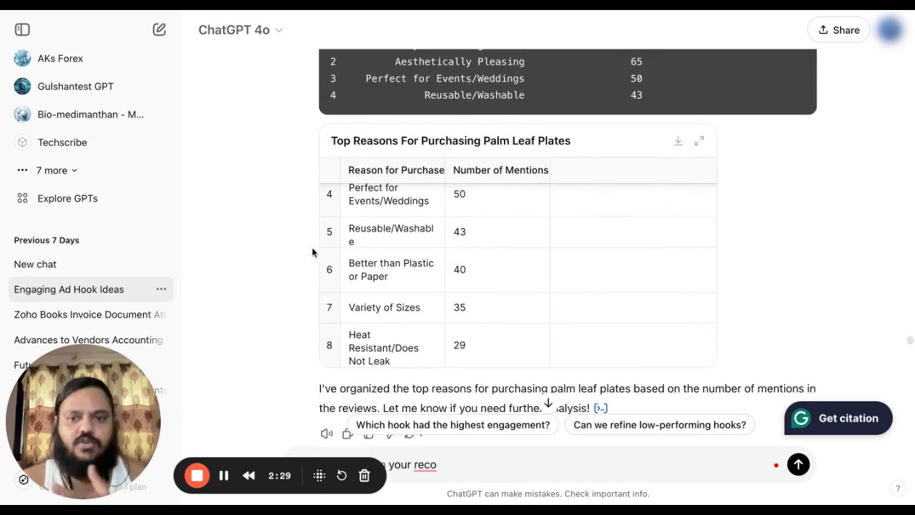
pyautogui.scroll(-1, 296, 254)
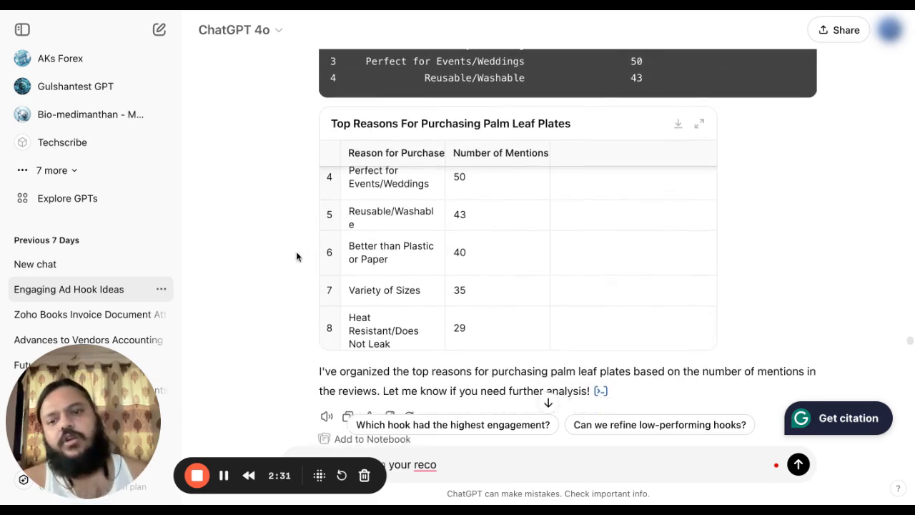
pyautogui.scroll(1, 470, 278)
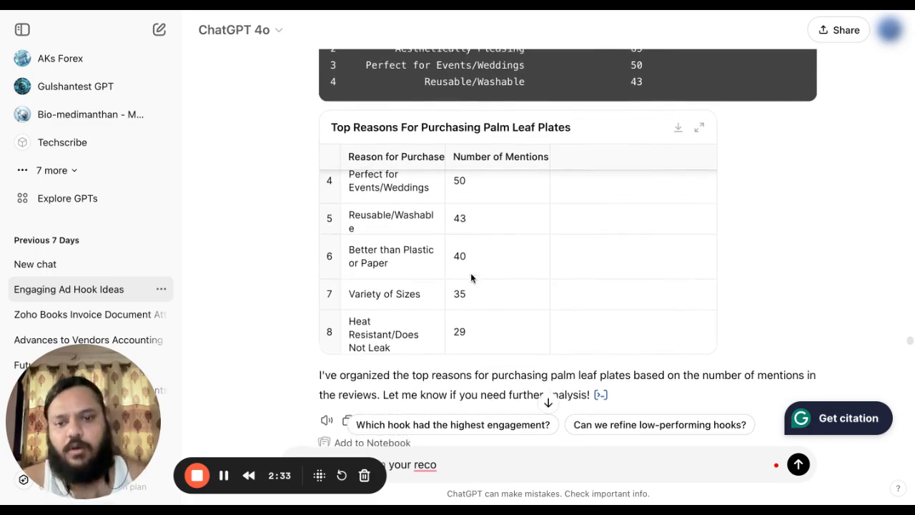
pyautogui.scroll(-1, 252, 313)
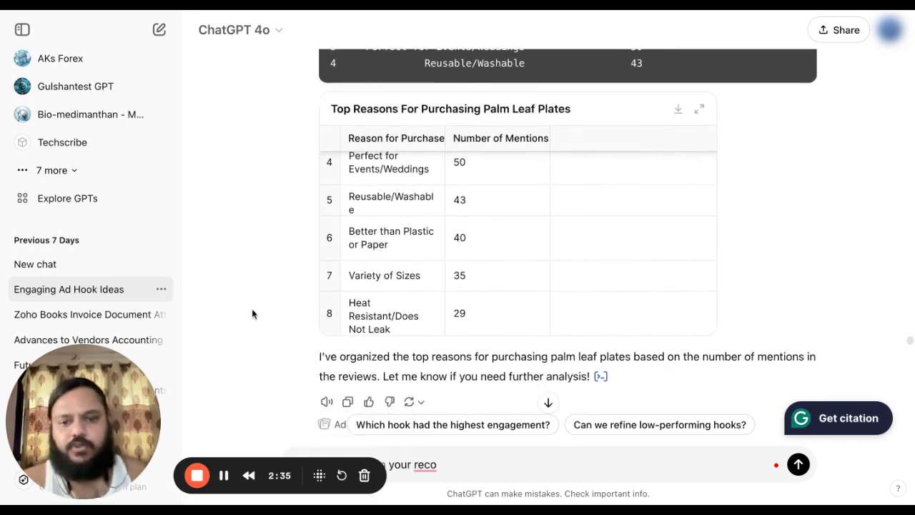
pyautogui.scroll(10, 251, 313)
pyautogui.scroll(-8, 225, 235)
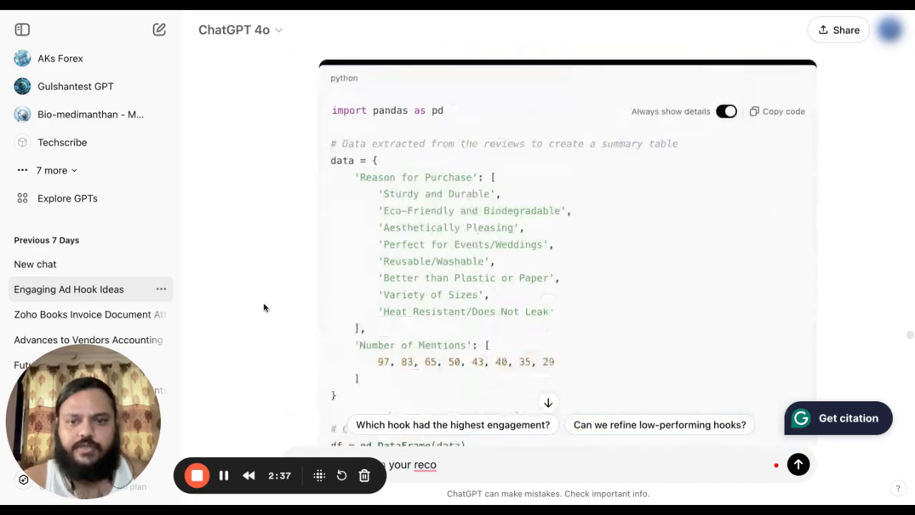
pyautogui.scroll(1, 264, 307)
pyautogui.scroll(1, 264, 307)
pyautogui.scroll(-10, 264, 308)
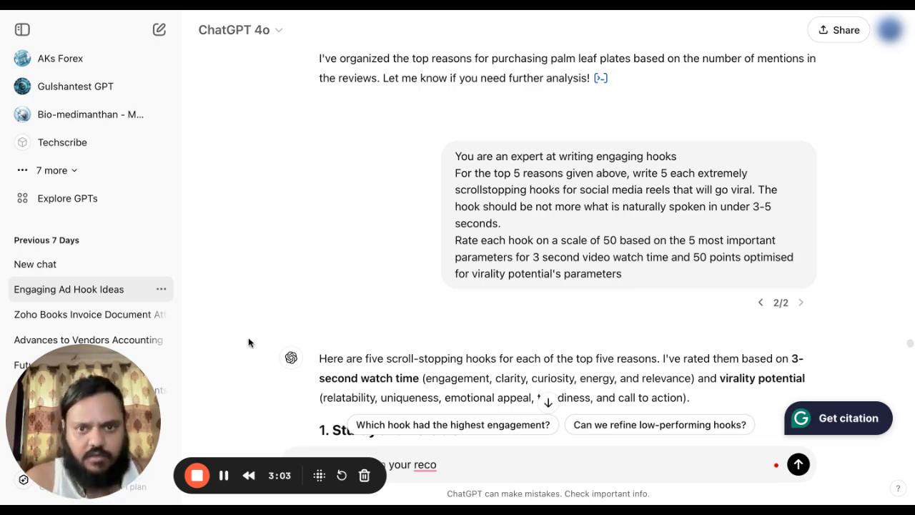
# Continue down to the Reusable/Washable hooks and the mix-and-match invitation.
pyautogui.scroll(-1, 329, 258)
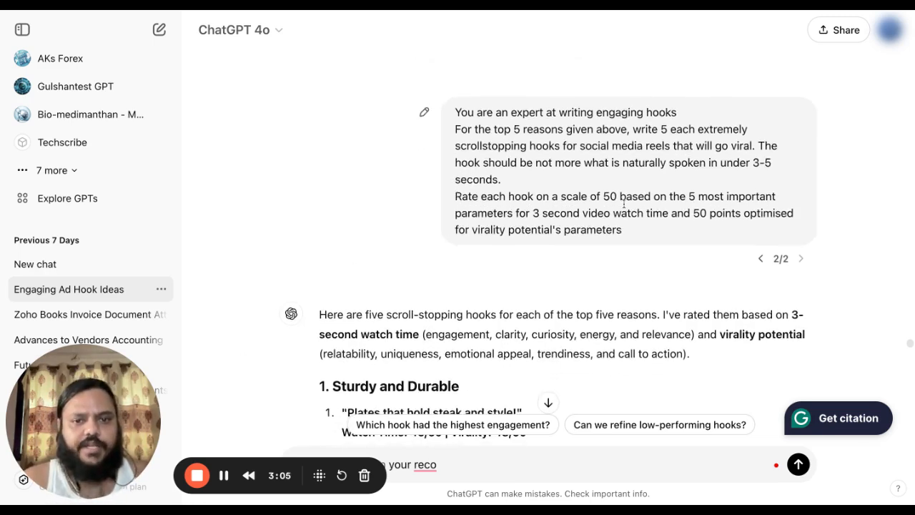
pyautogui.scroll(-1, 849, 227)
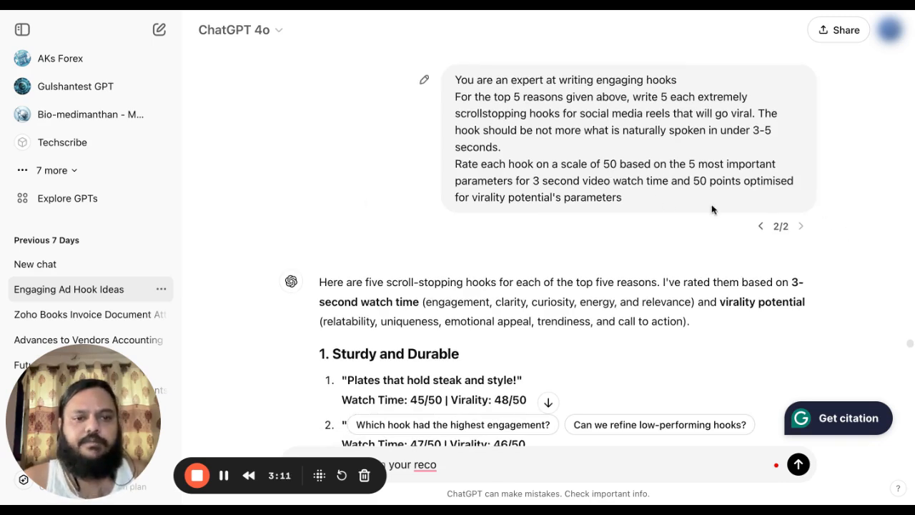
pyautogui.scroll(-1, 362, 244)
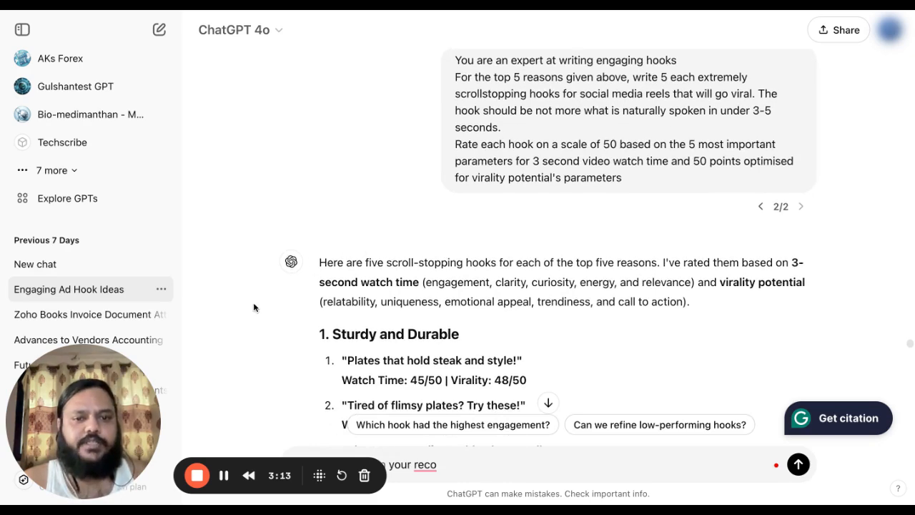
pyautogui.scroll(-1, 254, 308)
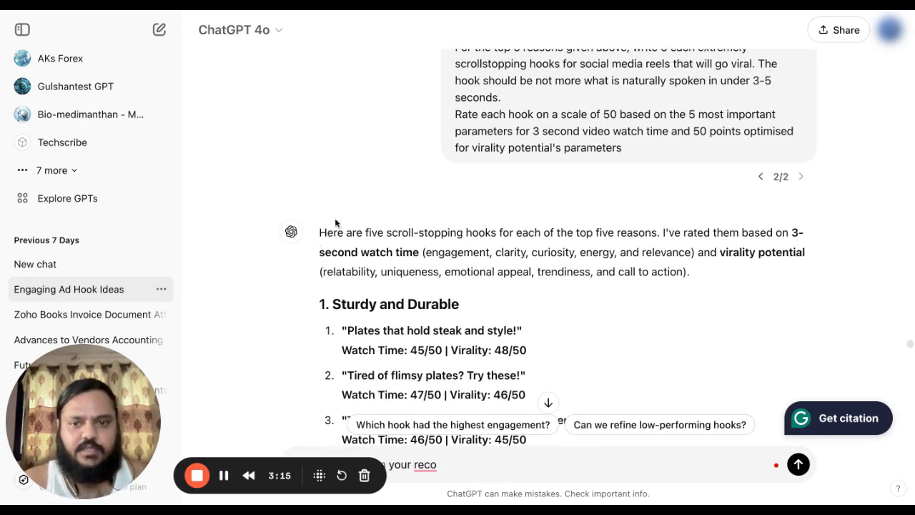
pyautogui.scroll(-3, 379, 246)
pyautogui.scroll(-4, 379, 247)
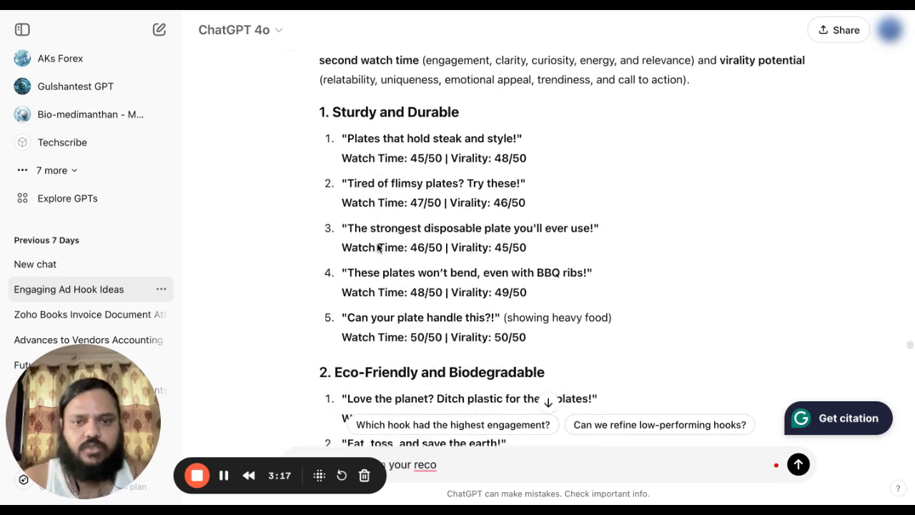
pyautogui.scroll(1, 379, 247)
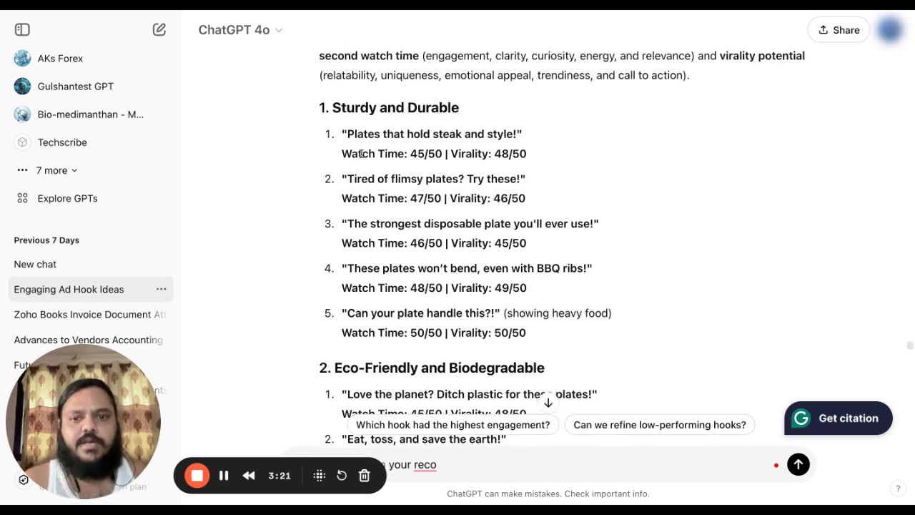
pyautogui.scroll(-5, 479, 154)
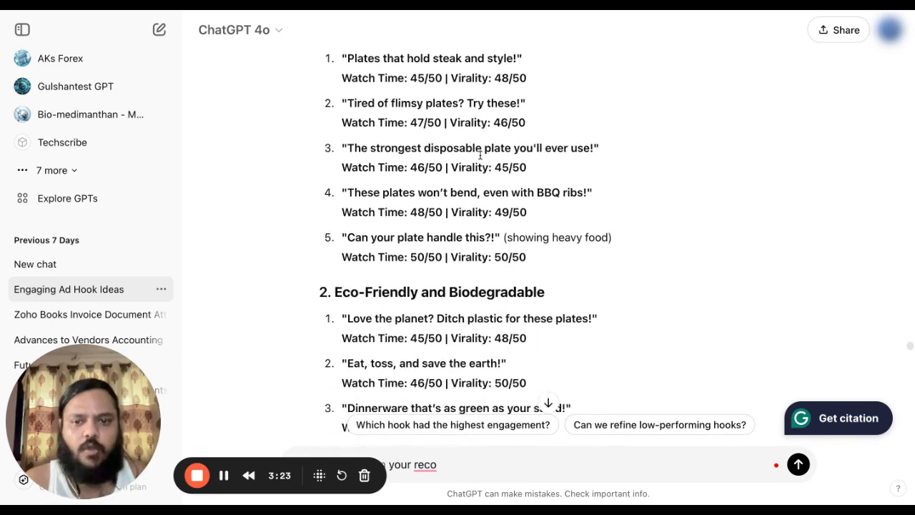
pyautogui.scroll(6, 480, 154)
pyautogui.scroll(-1, 479, 154)
pyautogui.scroll(1, 544, 247)
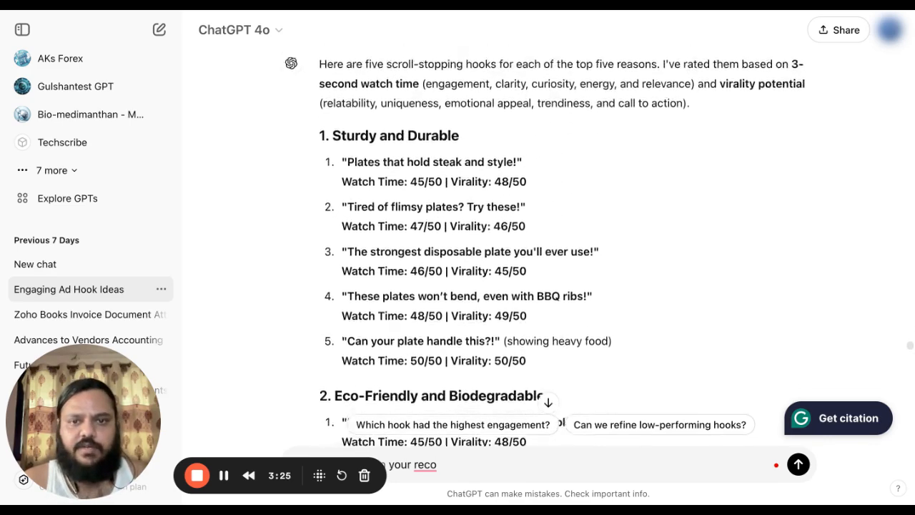
pyautogui.scroll(-4, 543, 247)
pyautogui.scroll(-6, 544, 247)
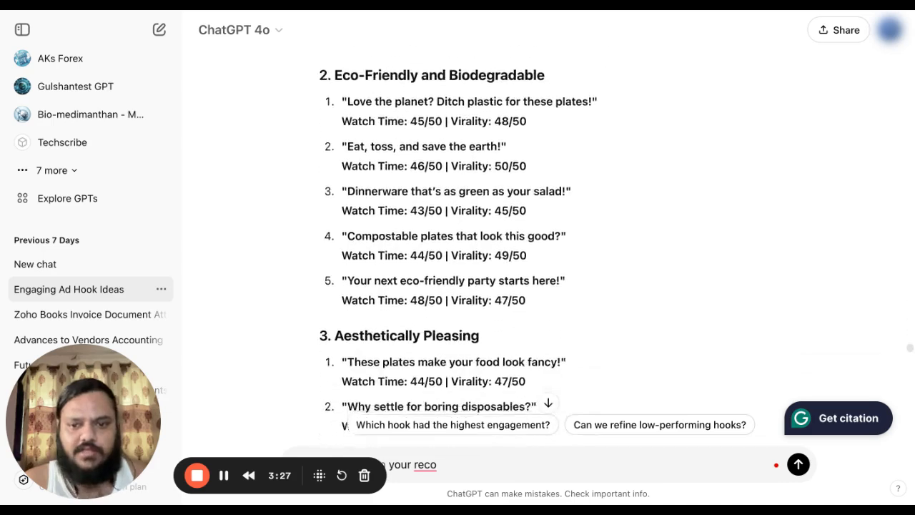
pyautogui.scroll(-6, 543, 247)
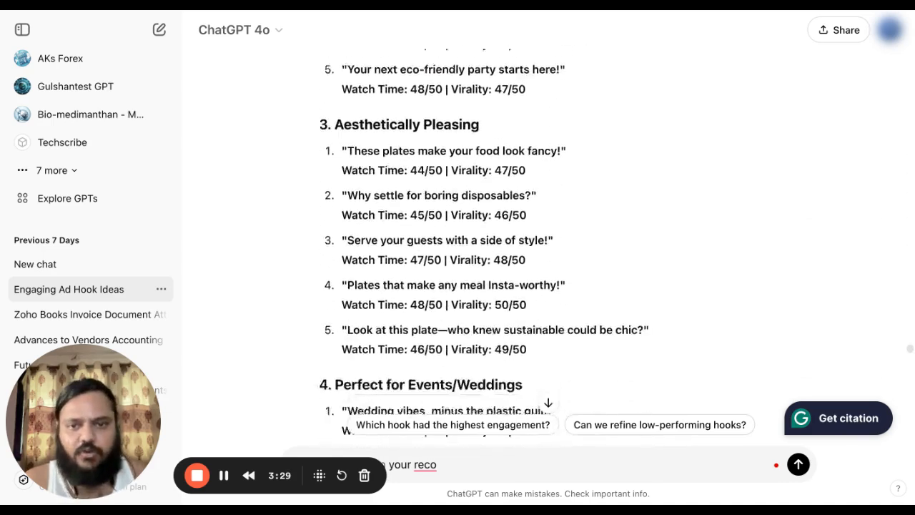
pyautogui.scroll(-10, 544, 247)
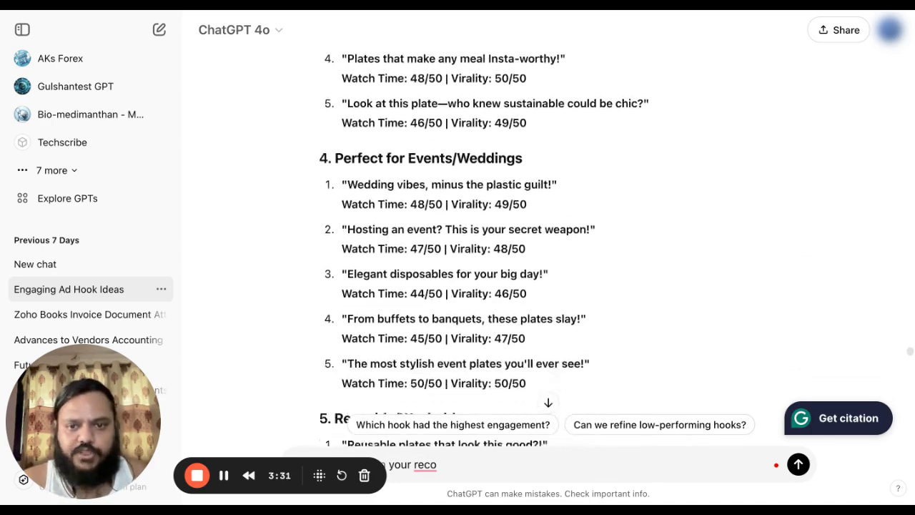
pyautogui.scroll(-2, 346, 127)
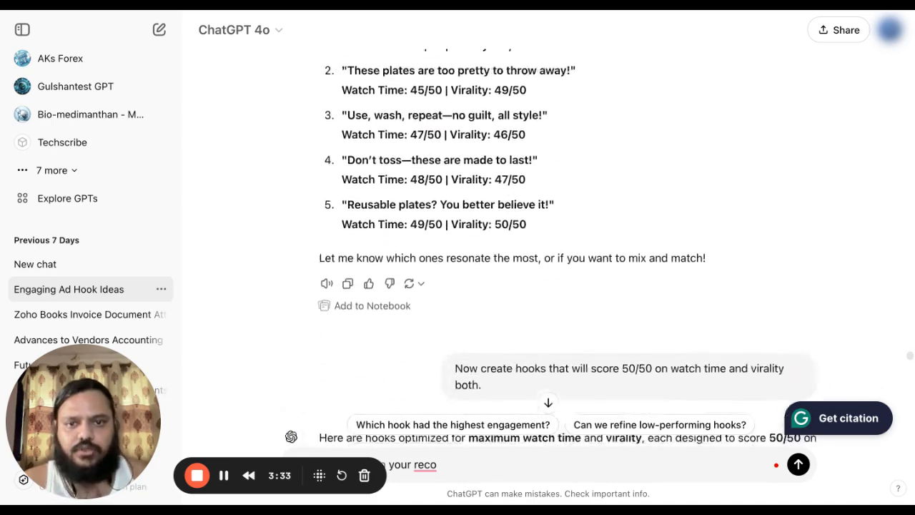
pyautogui.scroll(3, 346, 127)
# Highlight the Reusable/Washable hooks along with their scores.
pyautogui.moveTo(336, 113); pyautogui.dragTo(535, 332)
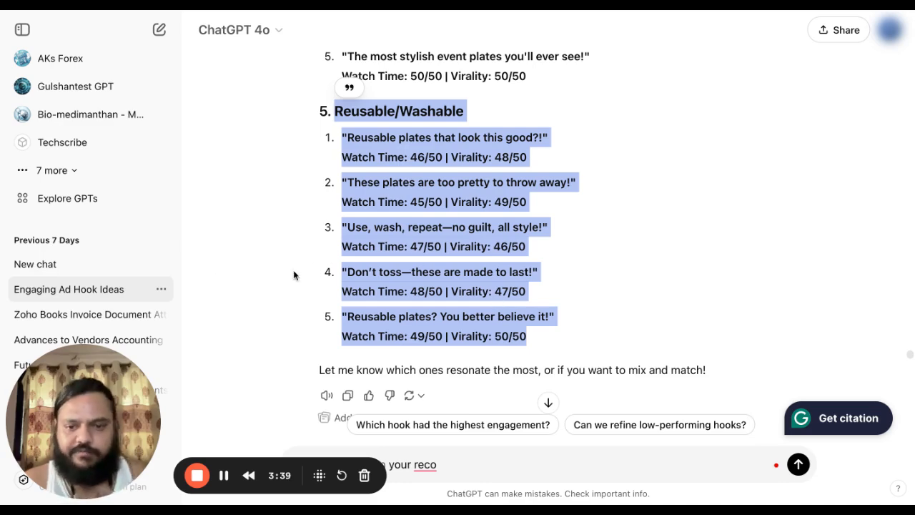
pyautogui.scroll(-5, 293, 276)
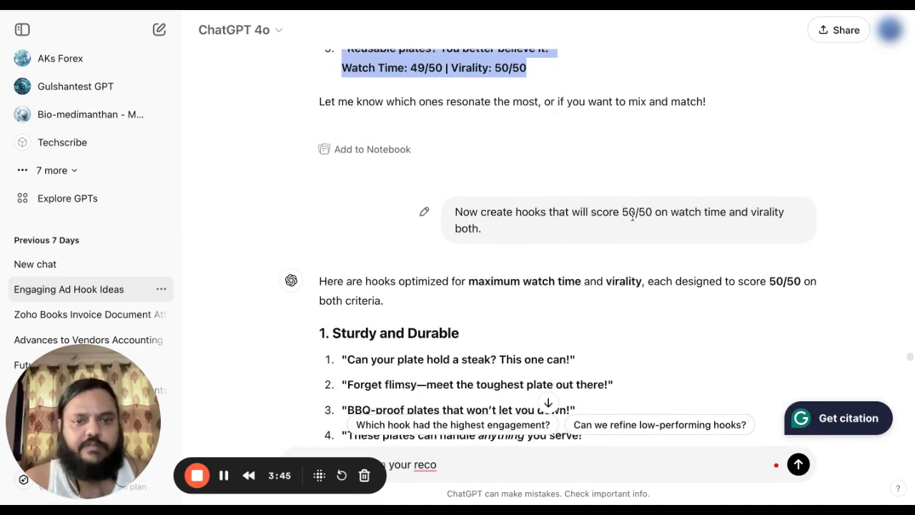
pyautogui.scroll(3, 603, 163)
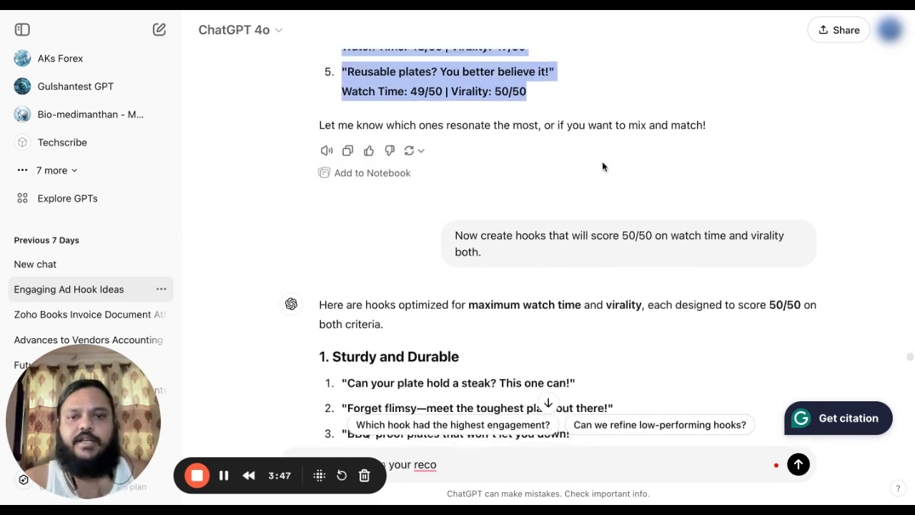
# Scroll through the 50/50-optimized hooks reply to the wittier, funnier rewrite request.
pyautogui.scroll(-3, 672, 253)
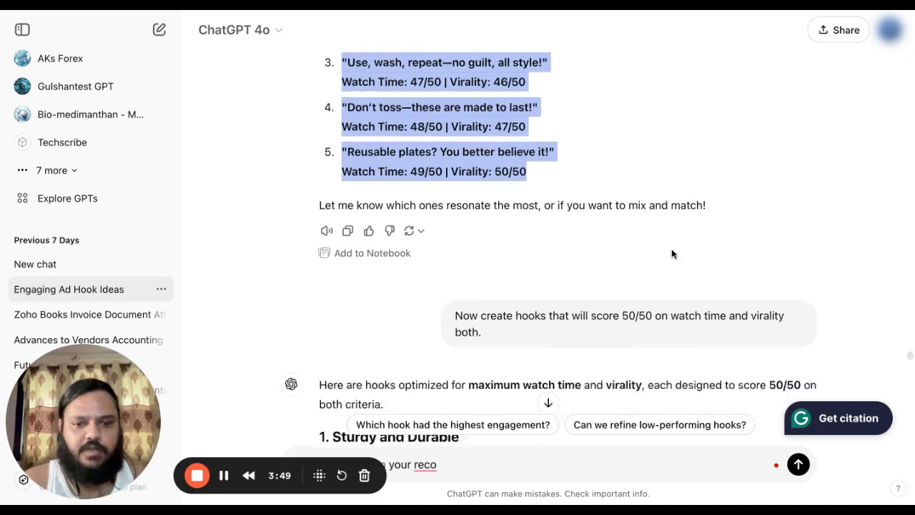
pyautogui.scroll(-5, 621, 370)
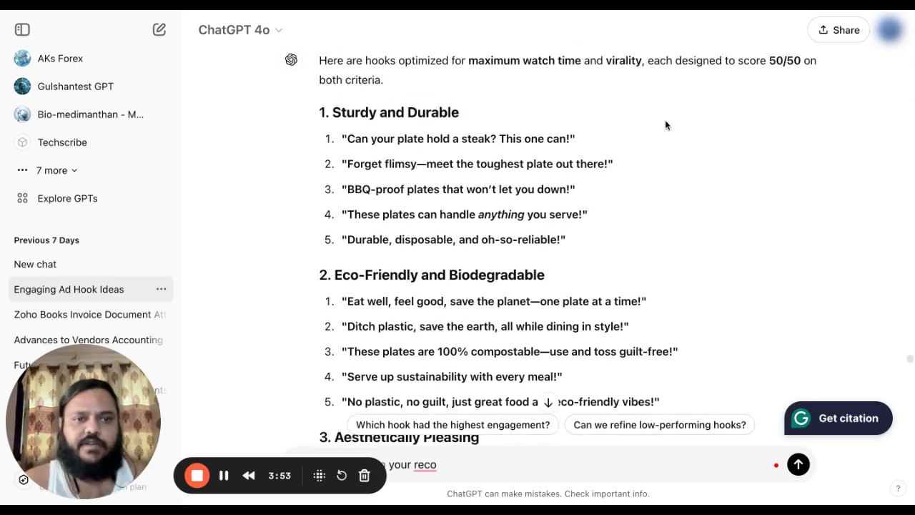
pyautogui.scroll(-12, 666, 123)
pyautogui.scroll(2, 523, 218)
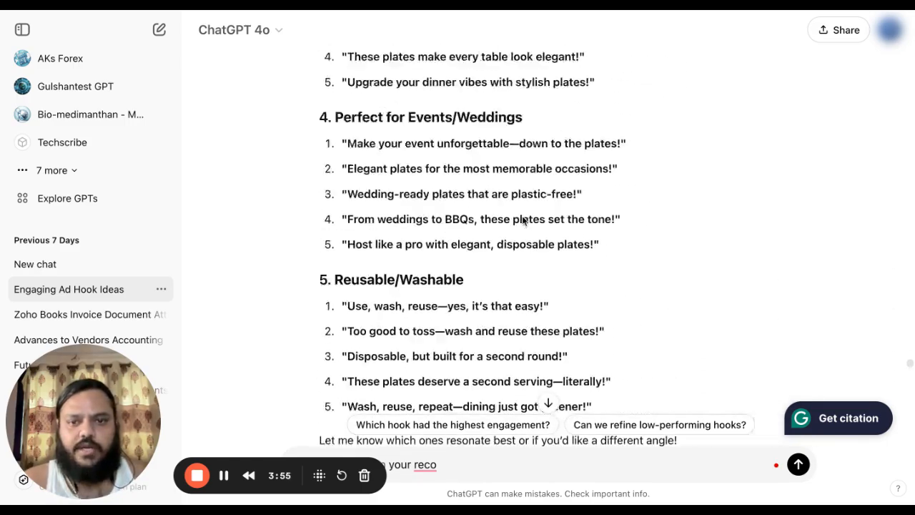
pyautogui.scroll(-4, 523, 220)
# Scroll through the witty rewrites from Sturdy and Durable to Reusable/Washable, each scored 50/50.
pyautogui.scroll(-2, 522, 215)
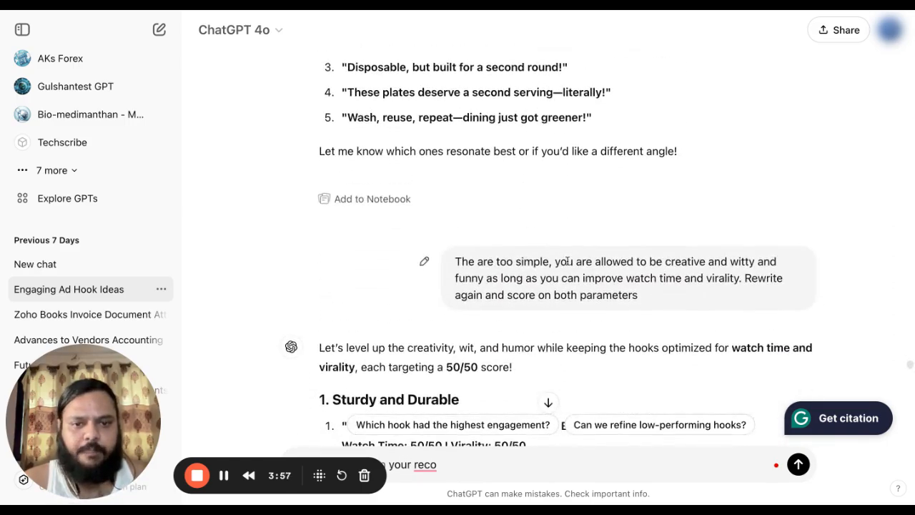
pyautogui.scroll(-2, 491, 292)
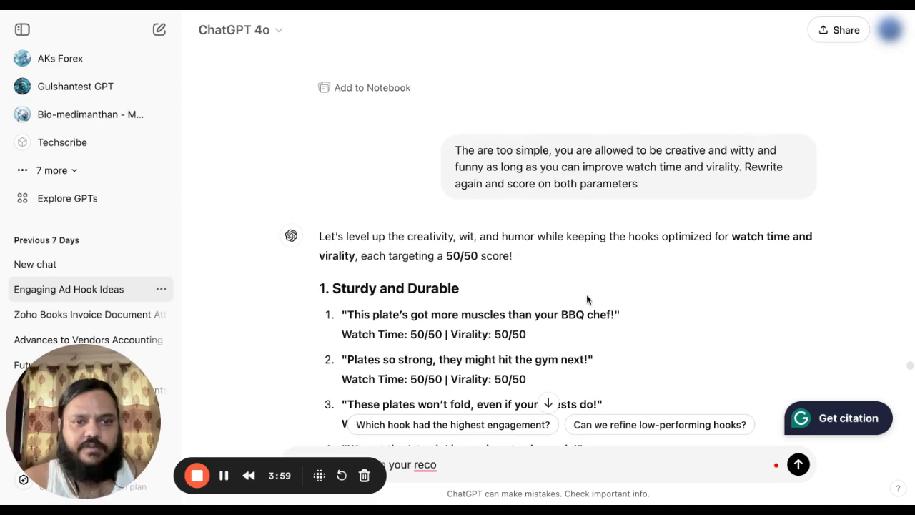
pyautogui.scroll(-5, 586, 294)
pyautogui.scroll(-2, 496, 238)
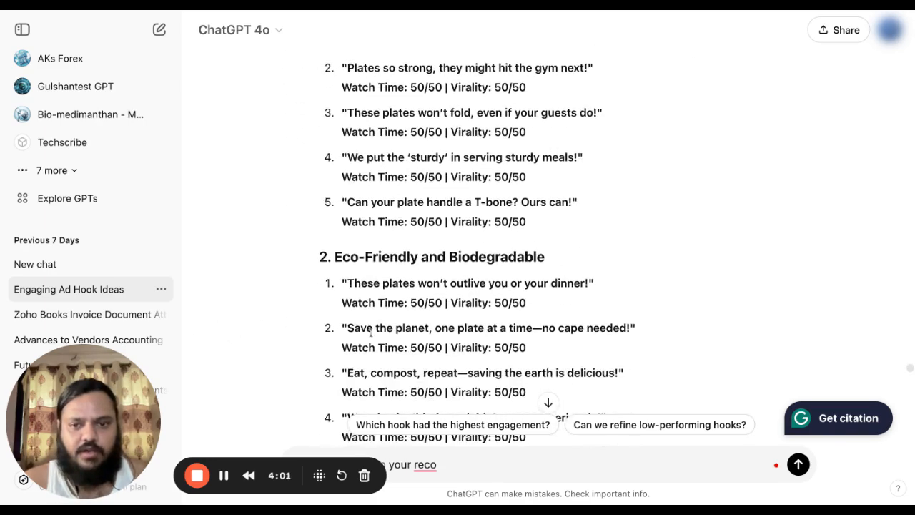
pyautogui.scroll(-1, 434, 280)
pyautogui.scroll(-12, 440, 283)
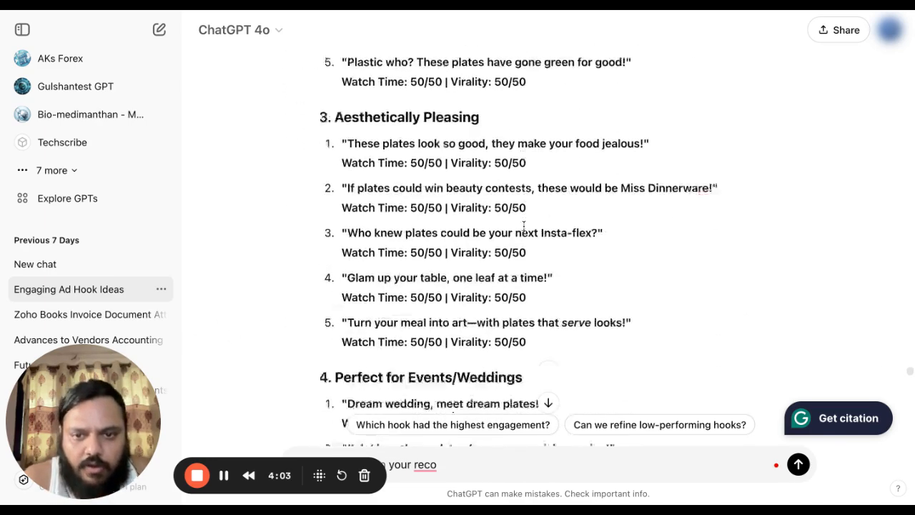
pyautogui.scroll(-2, 451, 288)
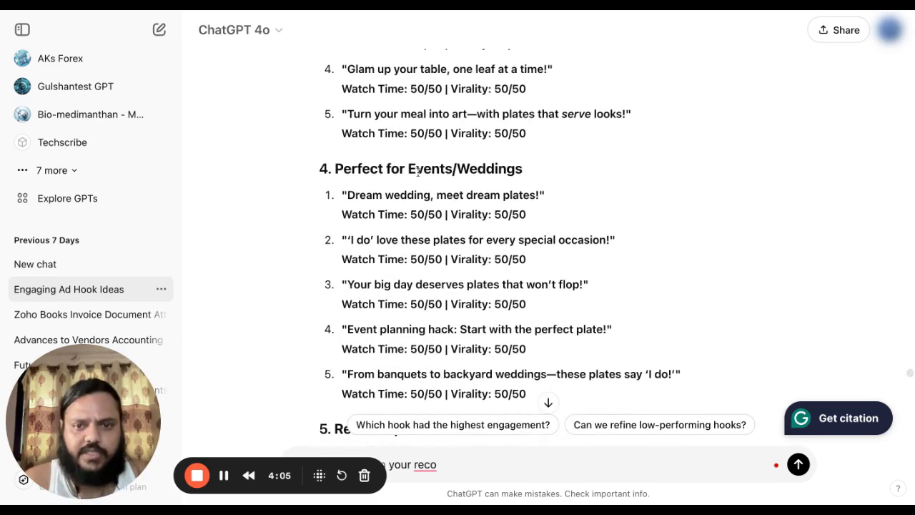
pyautogui.scroll(-5, 468, 215)
# Scroll past the 'Better than Plastic Plates' hooks to the customer-voiced UGC rewrites.
pyautogui.scroll(-5, 434, 143)
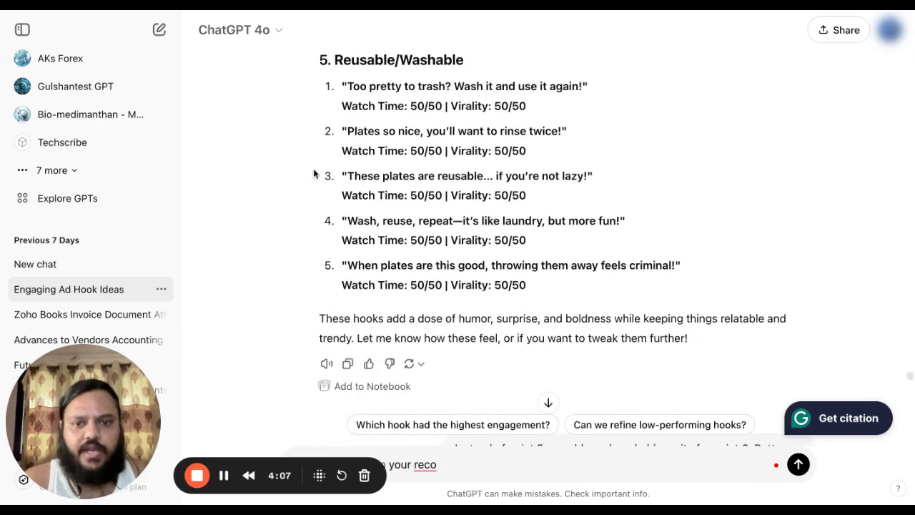
pyautogui.scroll(-3, 527, 188)
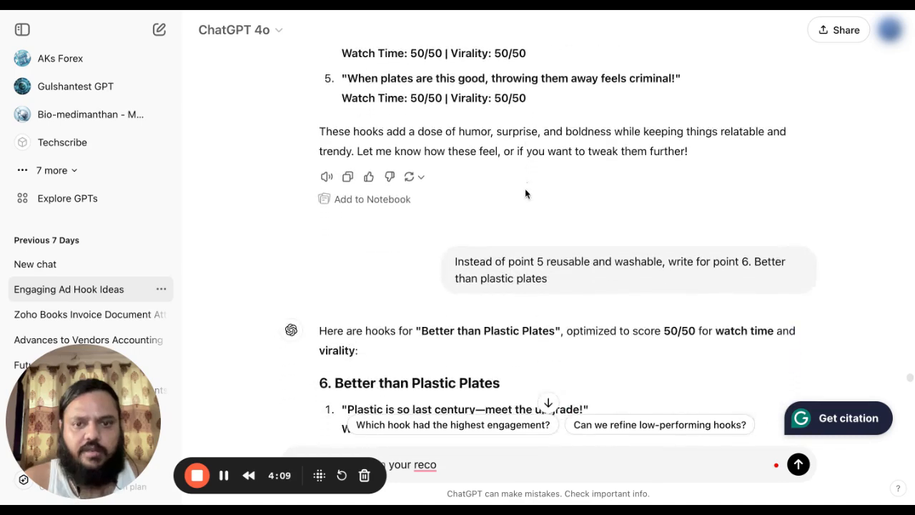
pyautogui.scroll(-2, 537, 273)
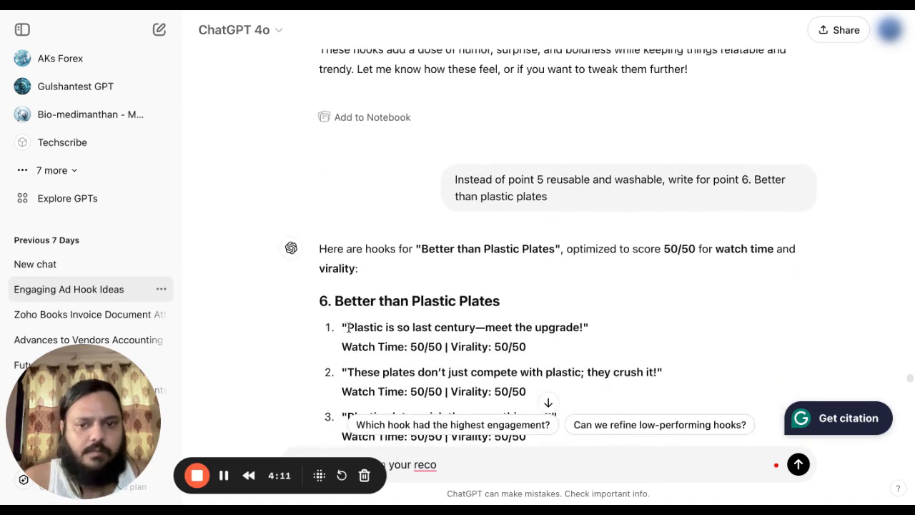
pyautogui.scroll(-10, 496, 261)
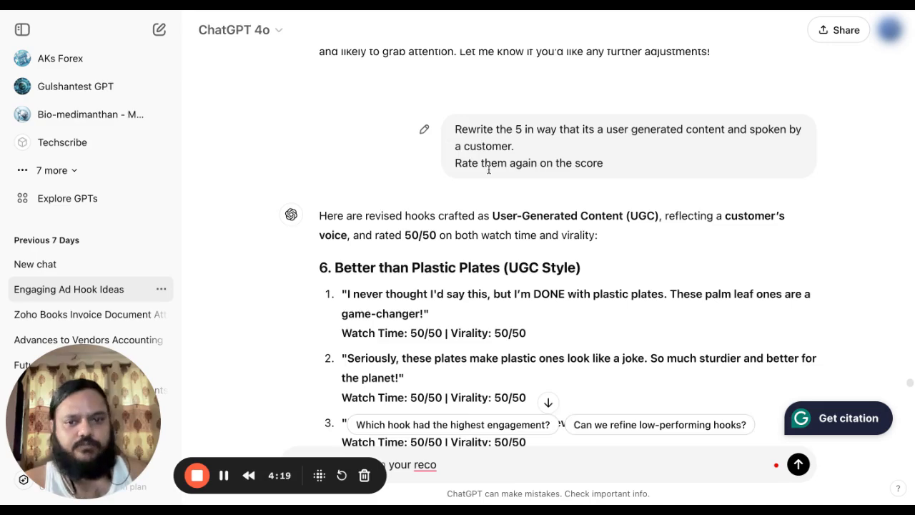
# Scroll through UGC hooks for points 1–4 to the 25-second continuation reply's Sturdy and Durable script.
pyautogui.scroll(-7, 486, 169)
pyautogui.scroll(-6, 456, 236)
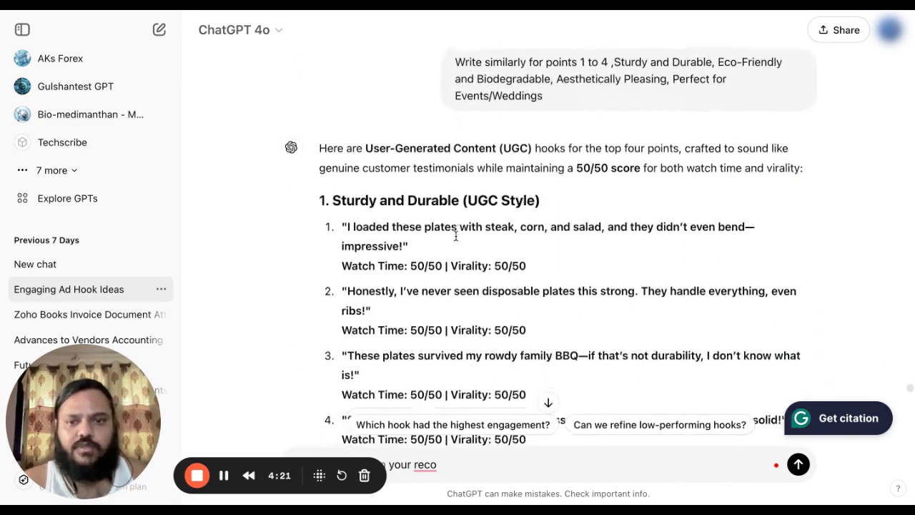
pyautogui.scroll(-2, 360, 117)
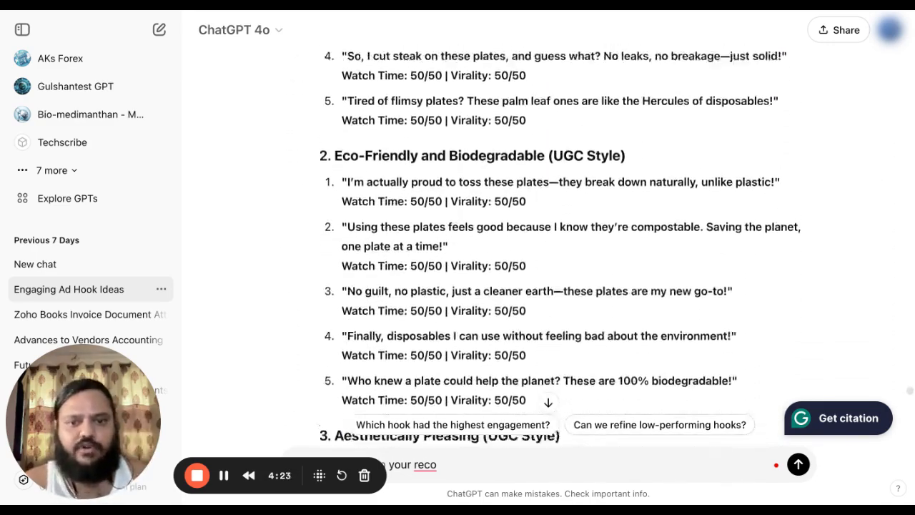
pyautogui.scroll(-1, 360, 117)
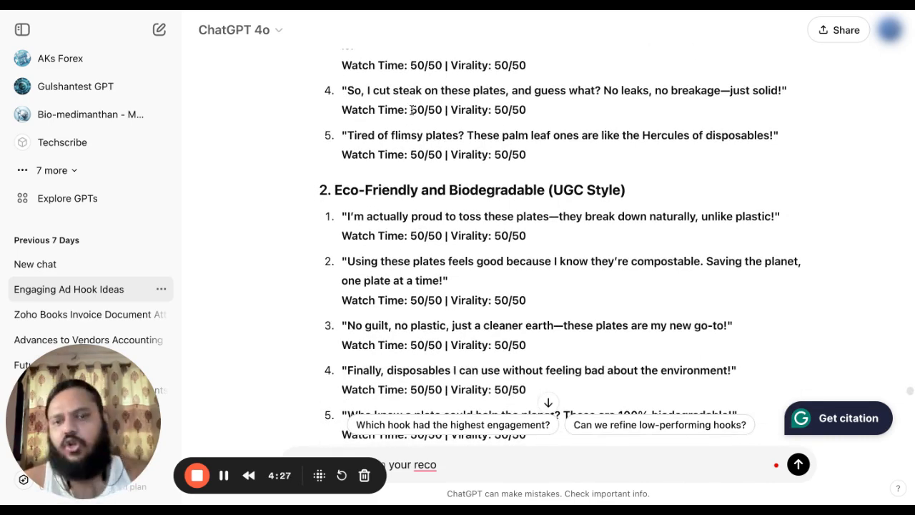
pyautogui.scroll(-8, 412, 109)
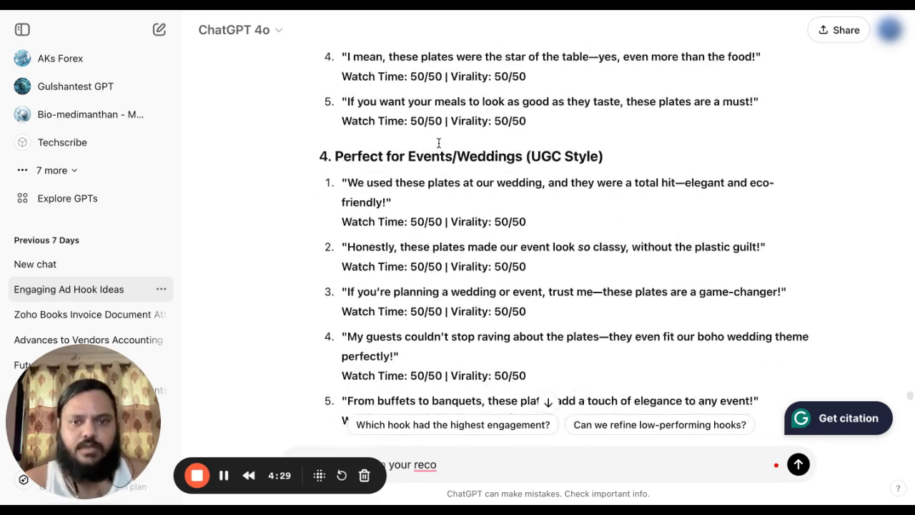
pyautogui.scroll(-3, 440, 143)
pyautogui.scroll(2, 439, 142)
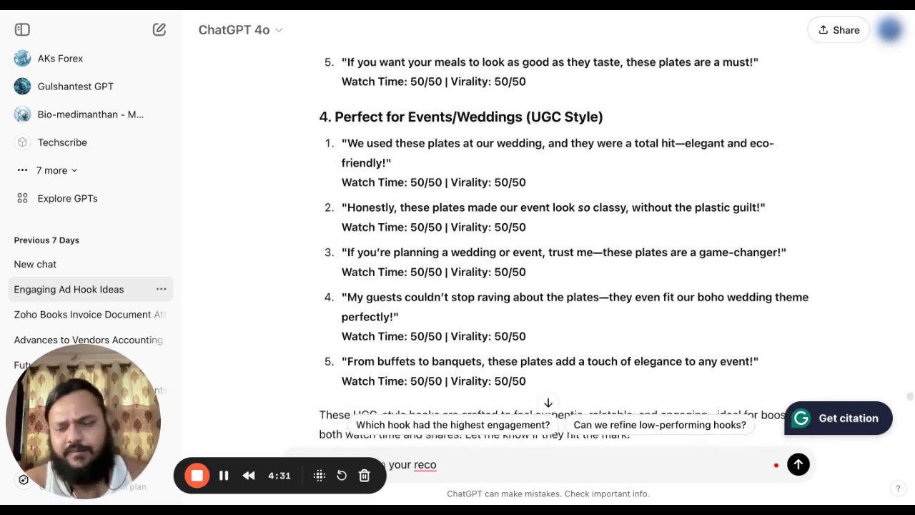
pyautogui.scroll(-6, 517, 246)
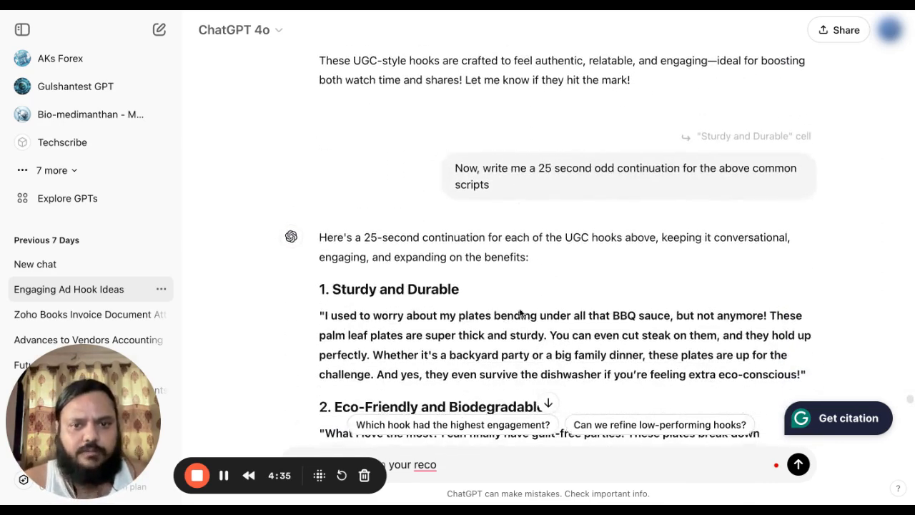
# Highlight the request for 25-second continuations of the UGC scripts.
pyautogui.scroll(-1, 517, 245)
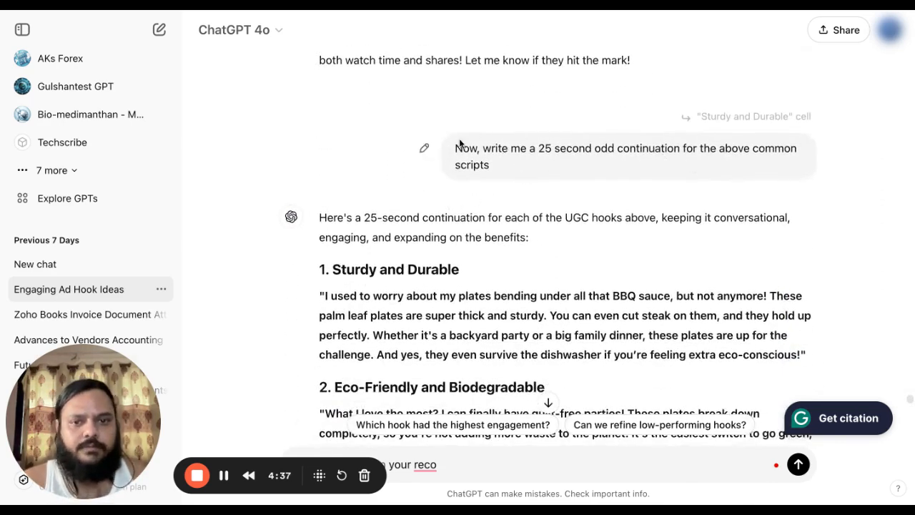
pyautogui.moveTo(456, 147); pyautogui.dragTo(520, 181)
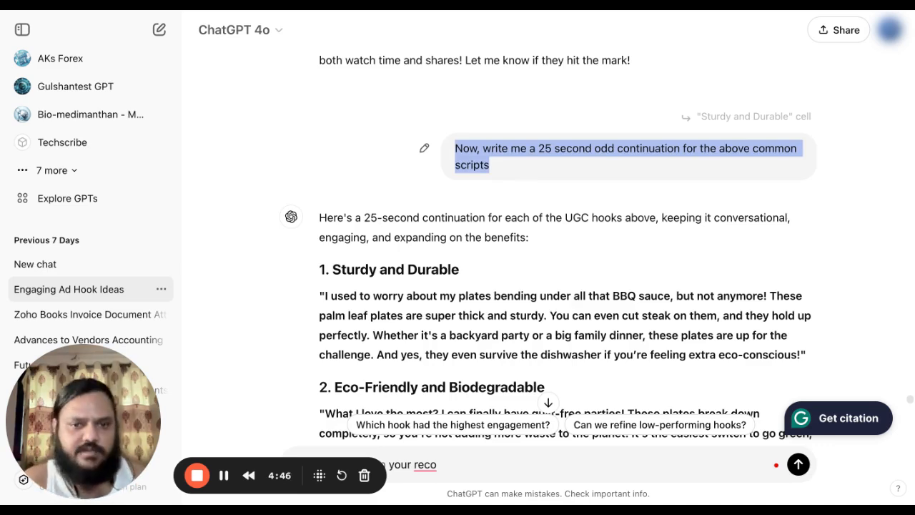
pyautogui.scroll(-1, 278, 257)
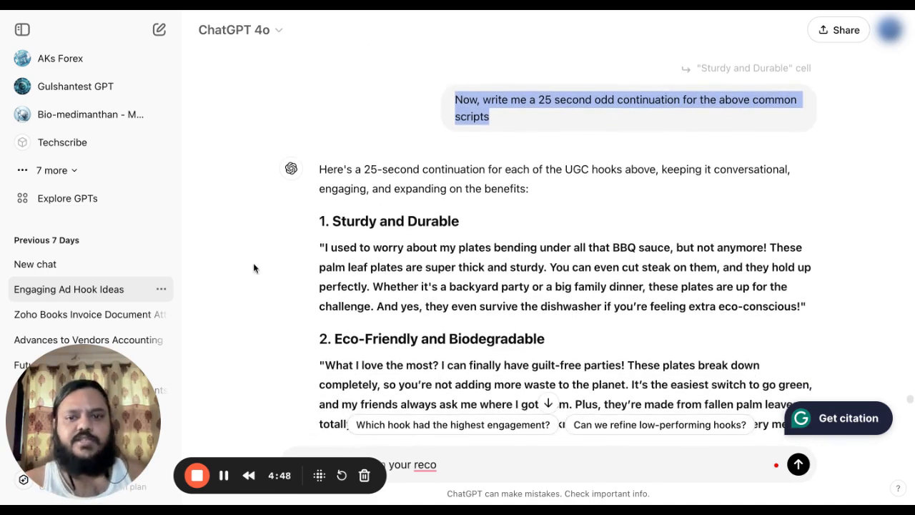
# Scroll through the continuation scripts to the request for one body script covering all 5 angles.
pyautogui.scroll(-1, 514, 218)
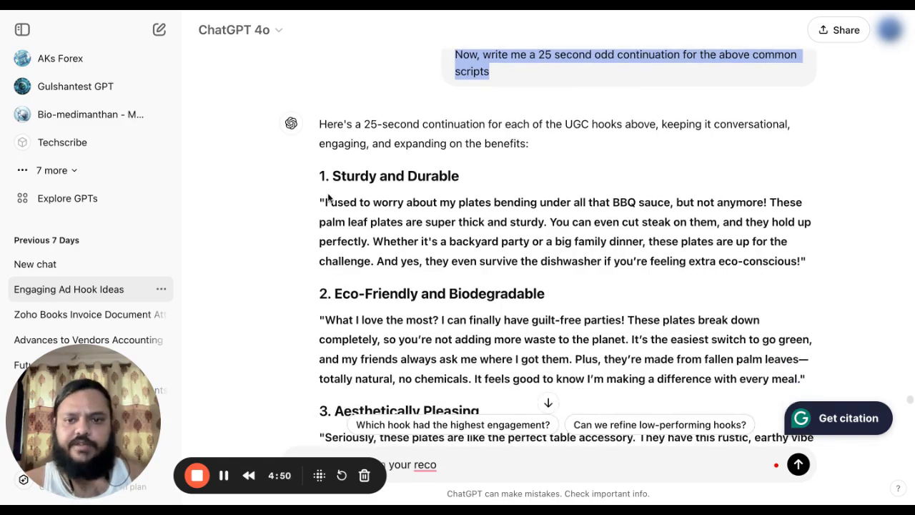
pyautogui.scroll(-10, 329, 199)
pyautogui.scroll(7, 328, 198)
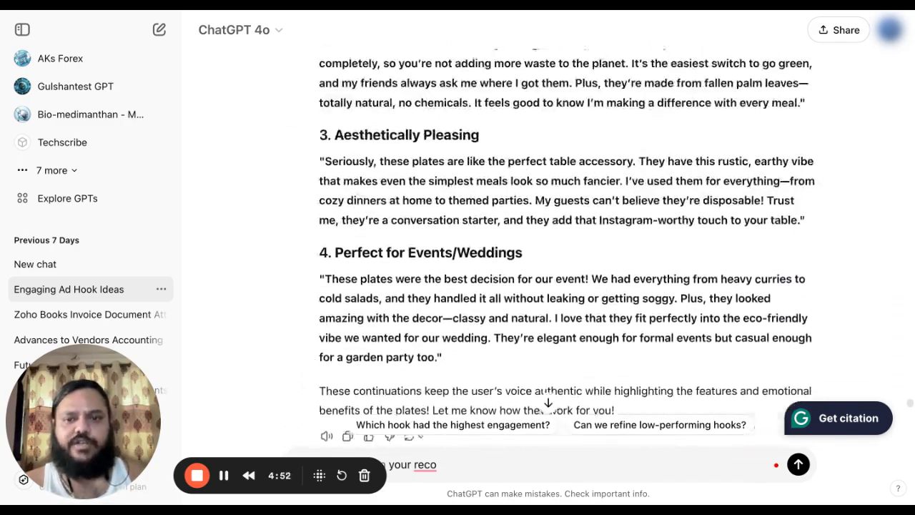
pyautogui.scroll(-6, 412, 152)
pyautogui.scroll(-2, 412, 117)
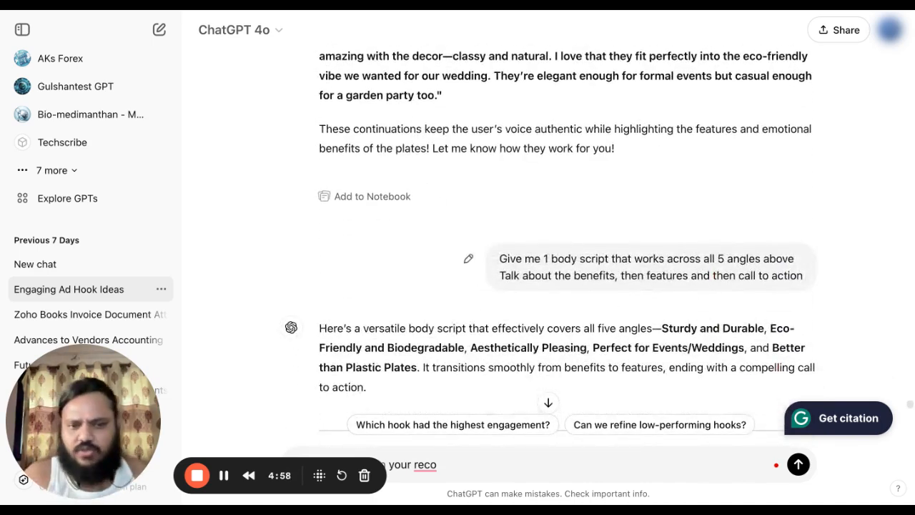
# Scroll through the Body Script reply covering benefits, features and call to action.
pyautogui.scroll(-2, 708, 286)
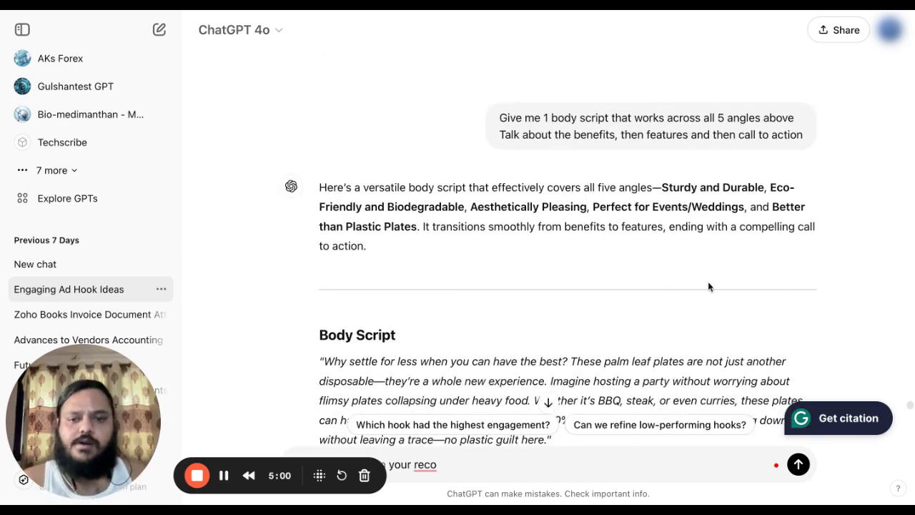
pyautogui.scroll(-5, 520, 254)
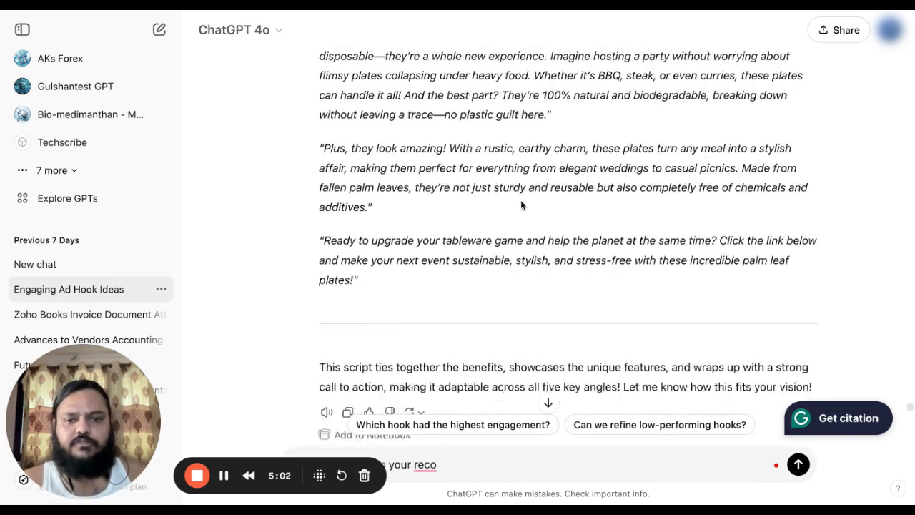
pyautogui.scroll(2, 393, 154)
pyautogui.scroll(-5, 546, 205)
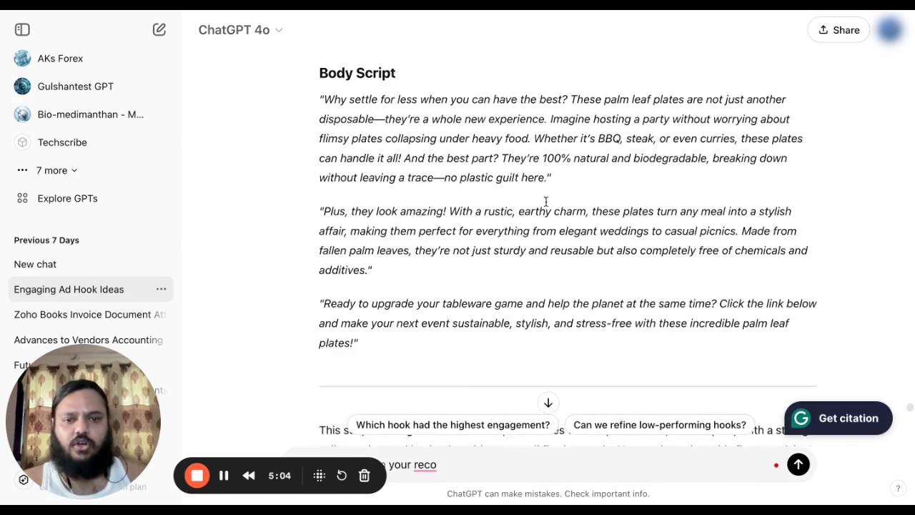
pyautogui.scroll(-1, 456, 199)
pyautogui.scroll(-1, 469, 150)
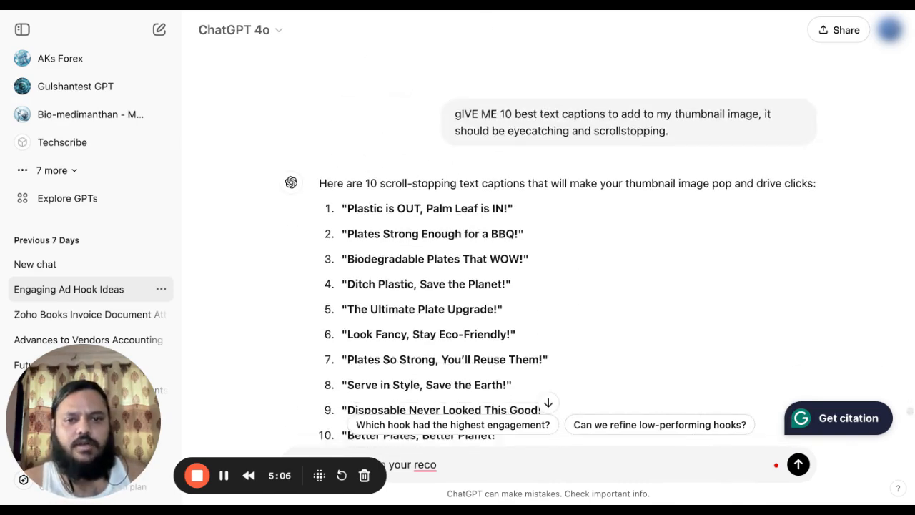
pyautogui.scroll(1, 473, 145)
pyautogui.scroll(-2, 530, 157)
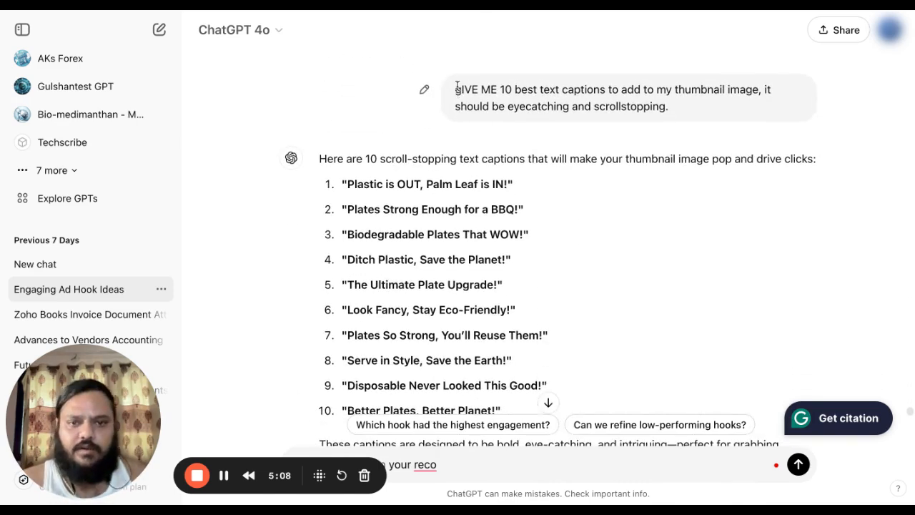
# Highlight the '10 best text captions' prompt and bring thumbnail captions 1–10 into view.
pyautogui.moveTo(455, 89); pyautogui.dragTo(655, 104)
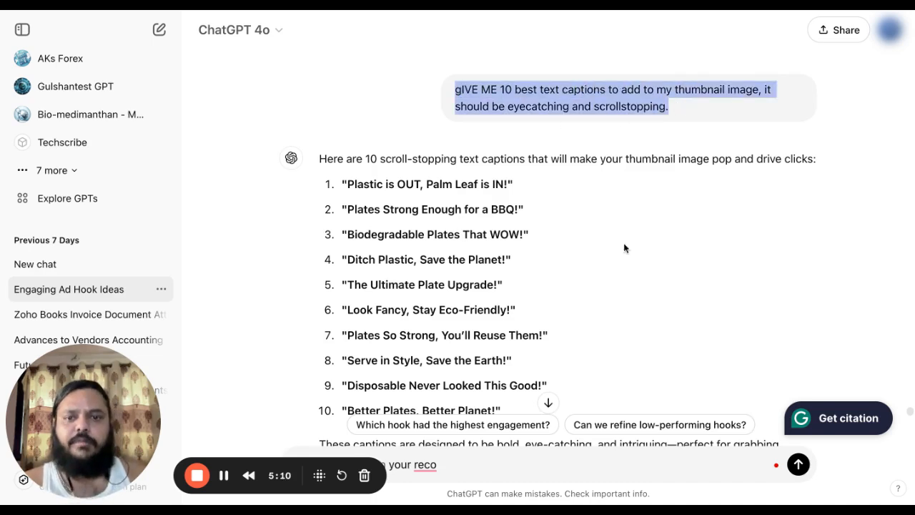
pyautogui.scroll(-1, 623, 247)
pyautogui.scroll(-1, 591, 198)
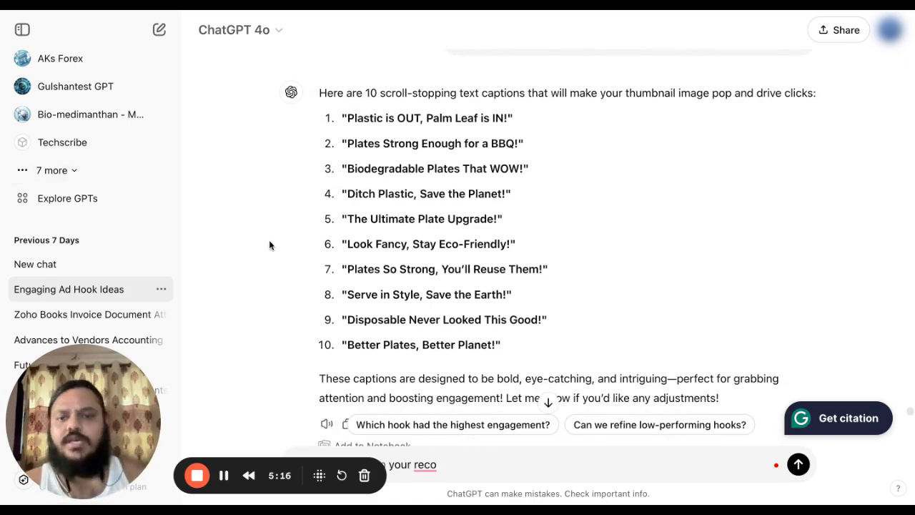
# Scroll down to the Ar HuStore Ads worksheet and through its rows to row 14.
pyautogui.scroll(-5, 270, 246)
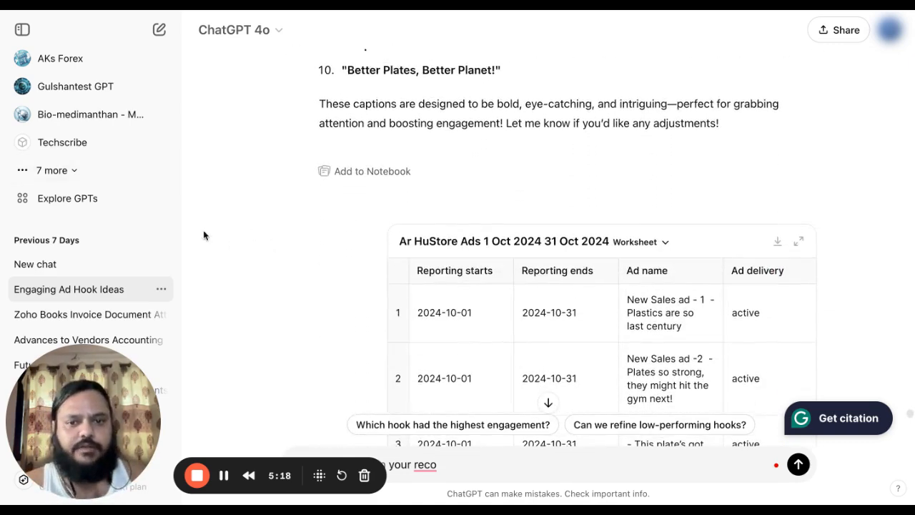
pyautogui.scroll(1, 212, 149)
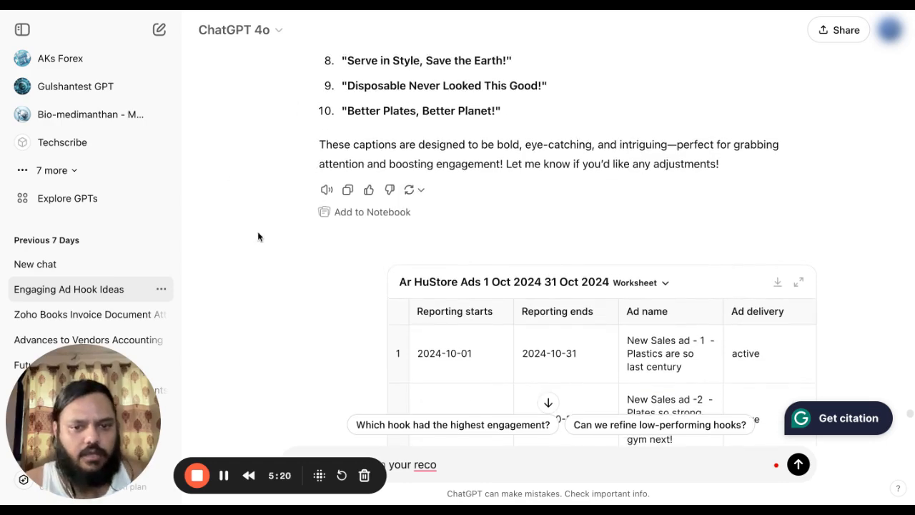
pyautogui.scroll(5, 259, 236)
pyautogui.scroll(-5, 258, 237)
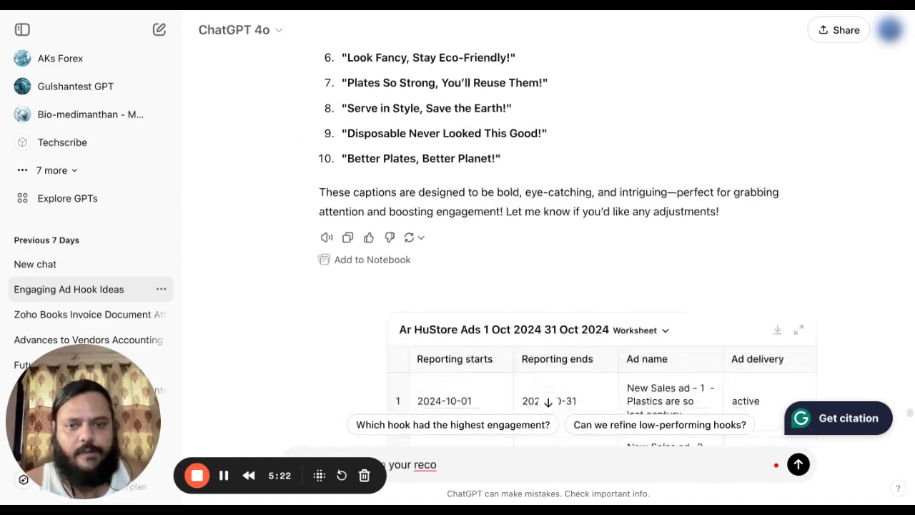
pyautogui.scroll(-3, 606, 258)
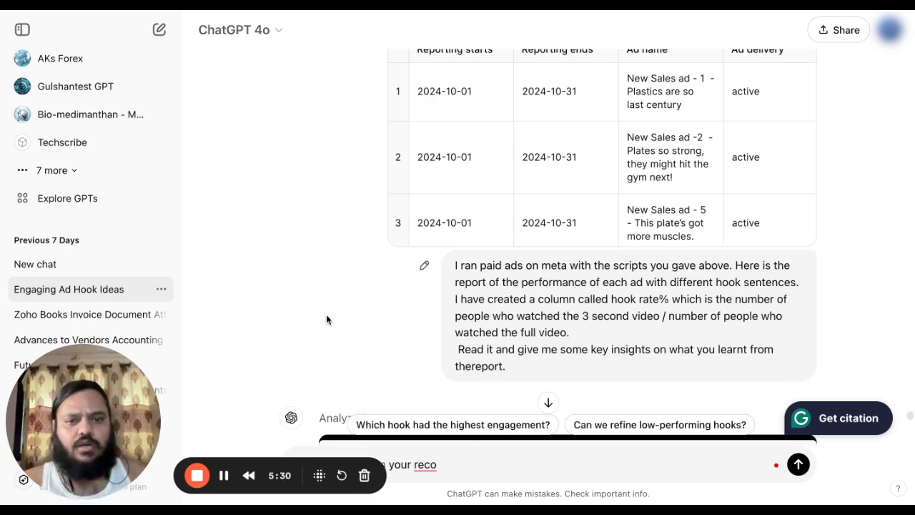
pyautogui.scroll(1, 326, 319)
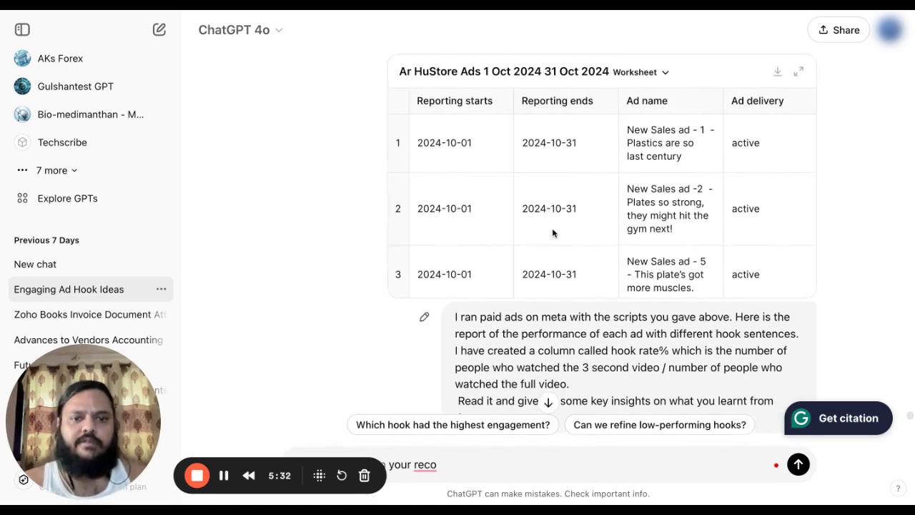
pyautogui.scroll(-1, 553, 233)
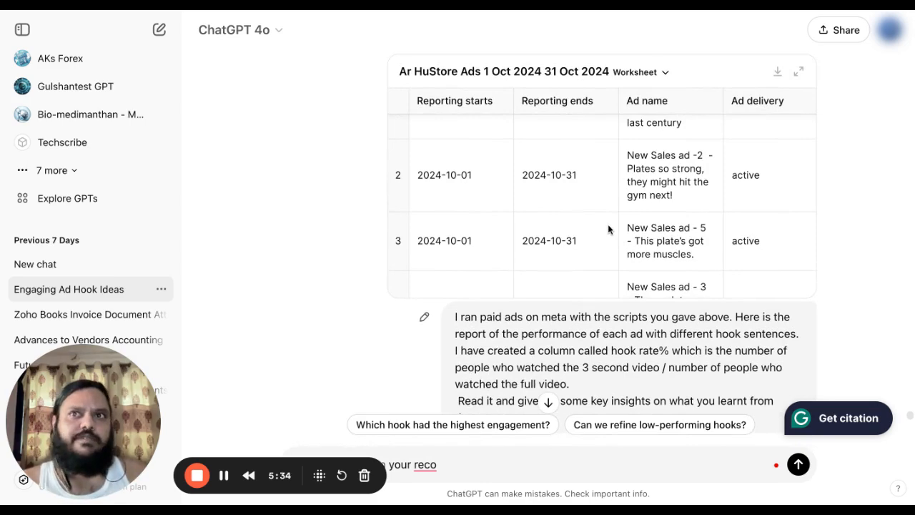
pyautogui.scroll(-1, 605, 187)
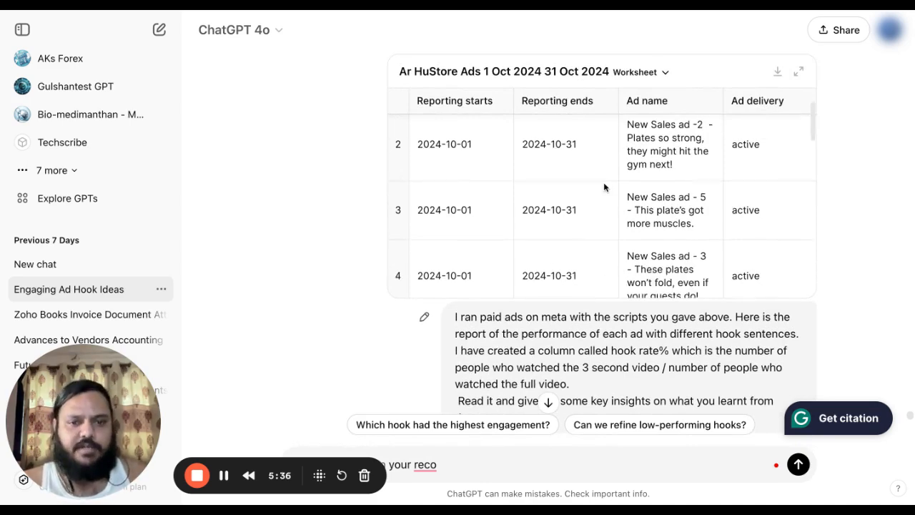
pyautogui.scroll(-10, 588, 191)
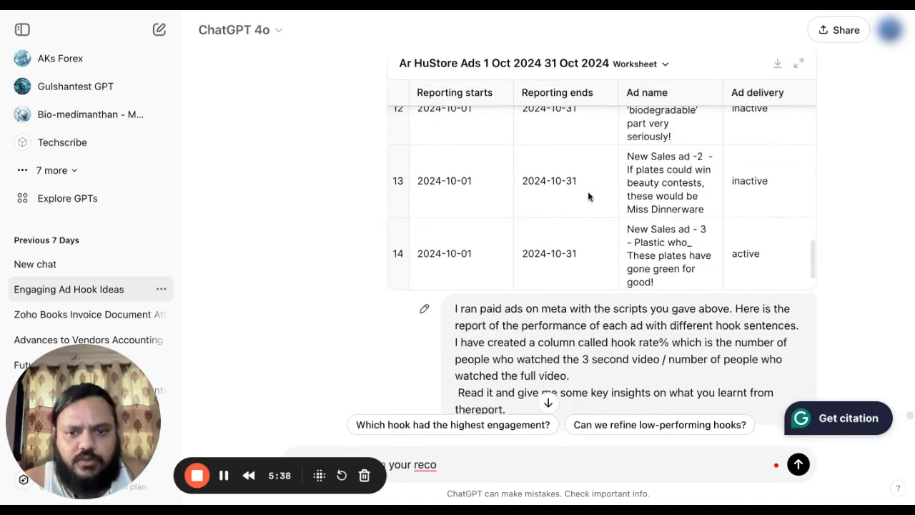
pyautogui.scroll(-1, 588, 191)
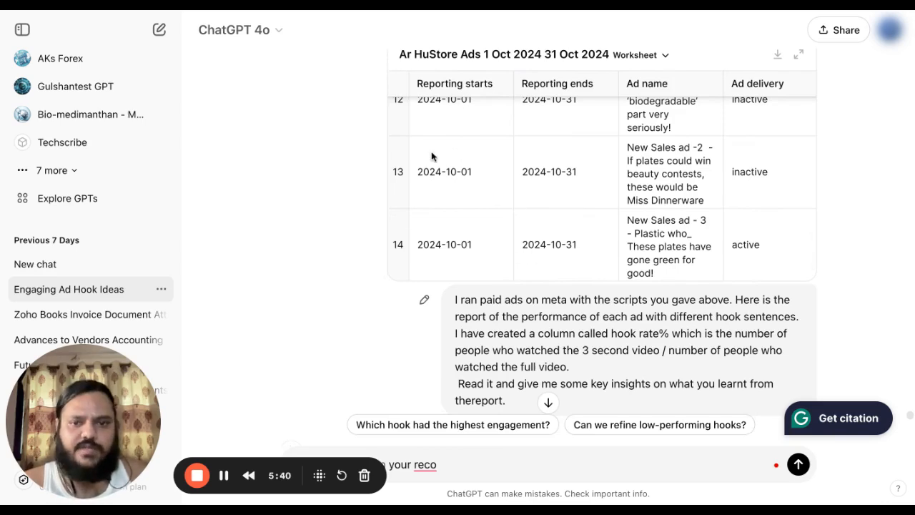
pyautogui.scroll(-5, 260, 383)
# Highlight the Meta ads report message requesting key insights, then clear the selection.
pyautogui.scroll(3, 246, 186)
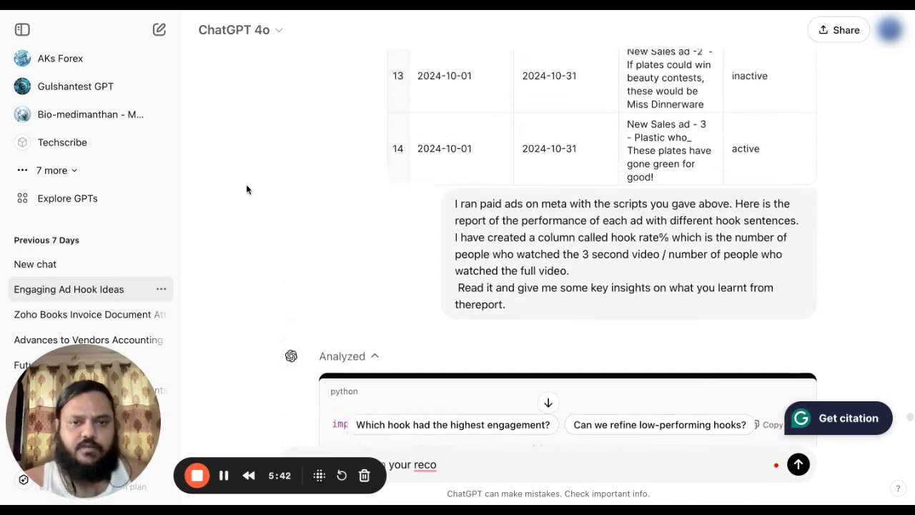
pyautogui.scroll(3, 247, 188)
pyautogui.scroll(1, 316, 217)
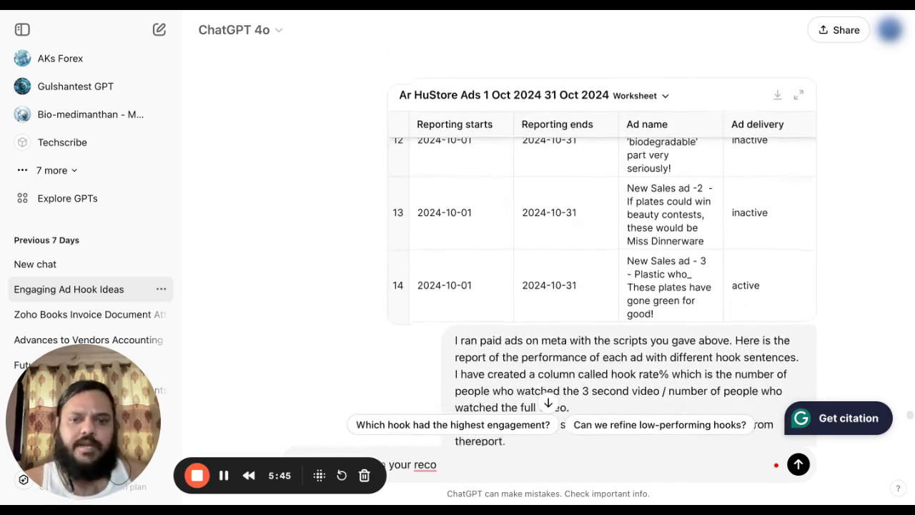
pyautogui.scroll(-2, 339, 233)
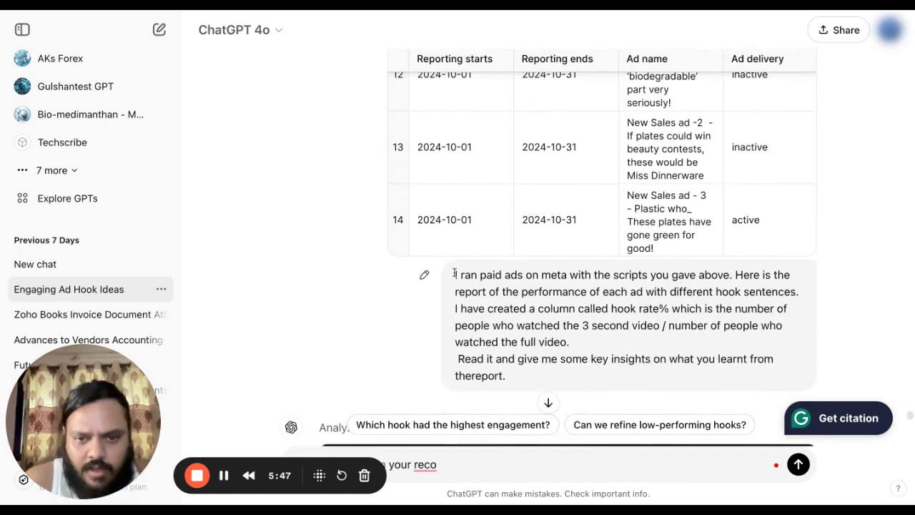
pyautogui.moveTo(455, 274); pyautogui.dragTo(647, 372)
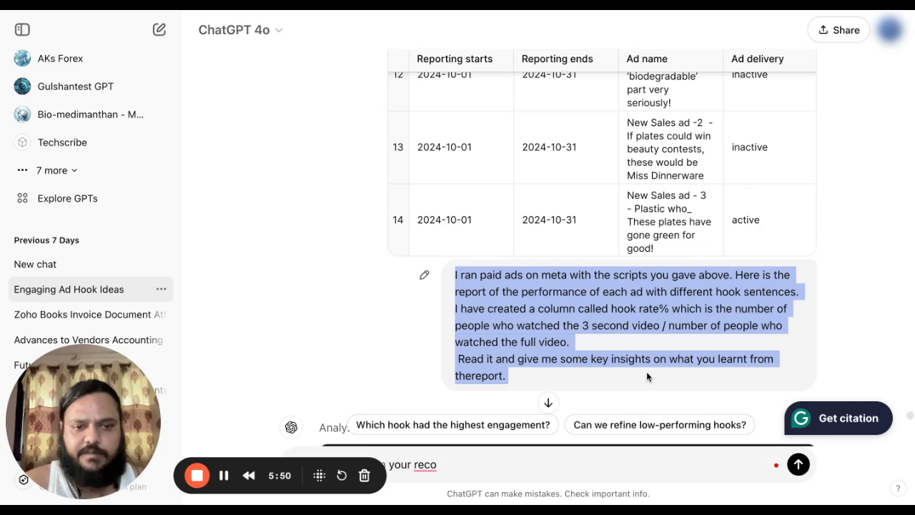
pyautogui.click(313, 369)
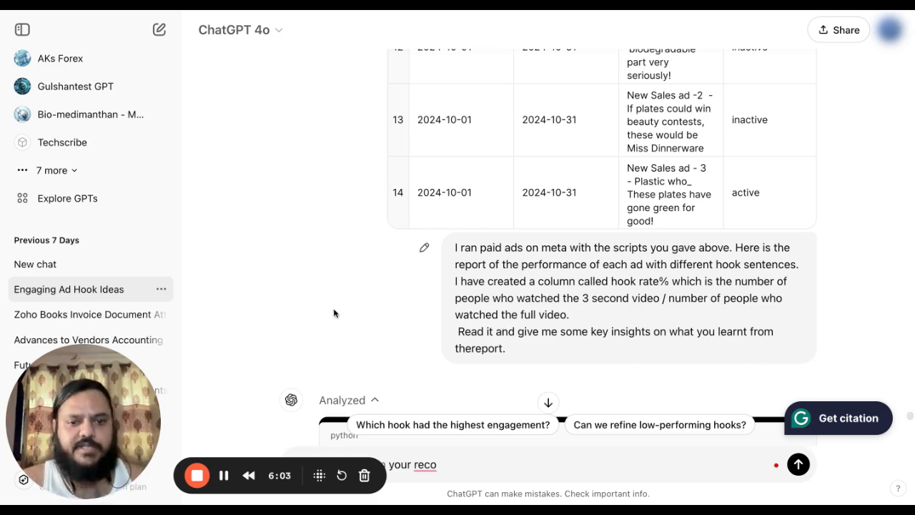
# Read through the Analyzed code results of the Meta ads report.
pyautogui.scroll(-3, 329, 308)
pyautogui.scroll(-4, 266, 307)
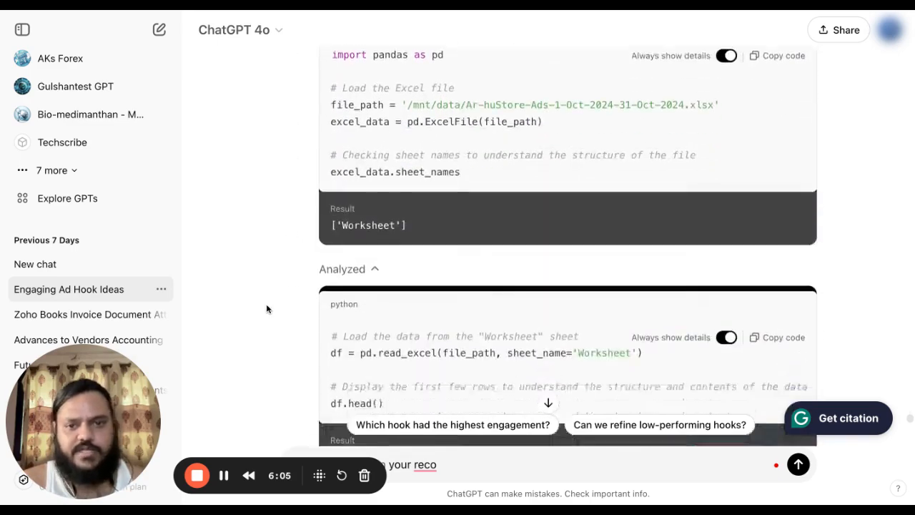
pyautogui.scroll(7, 266, 308)
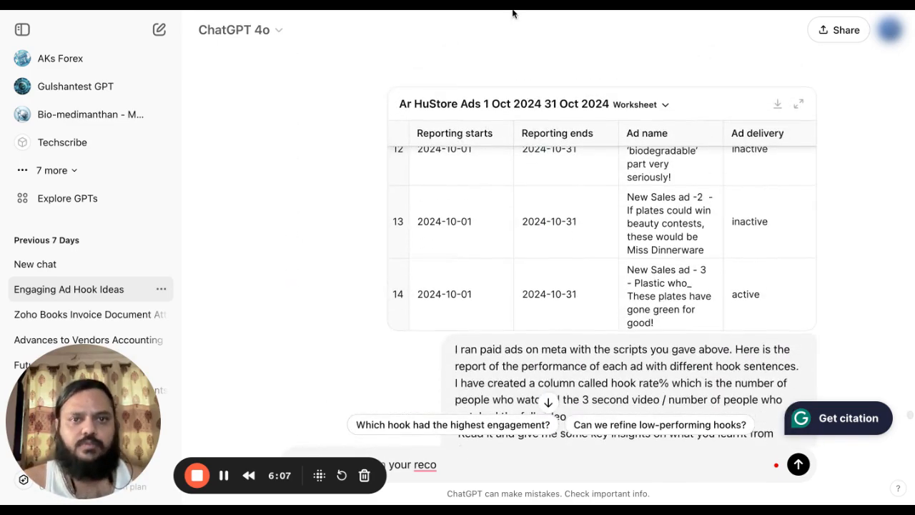
pyautogui.scroll(-10, 229, 248)
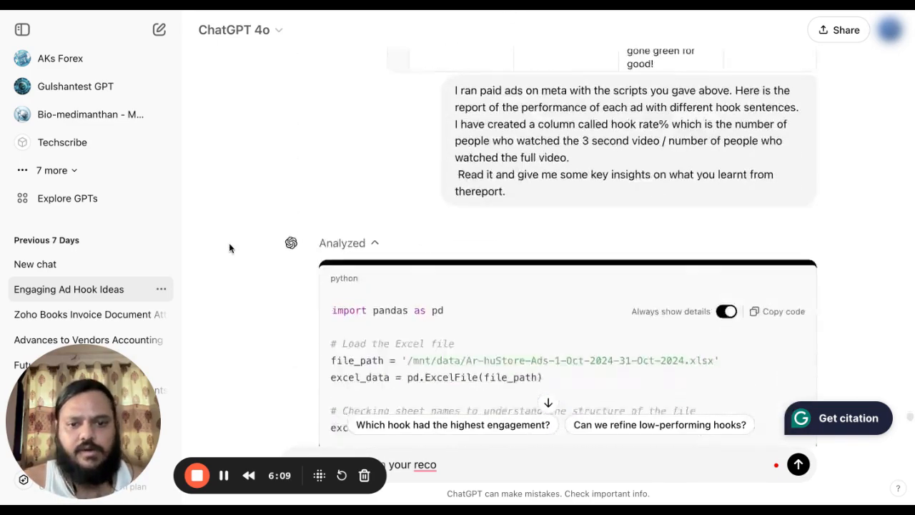
pyautogui.scroll(3, 283, 292)
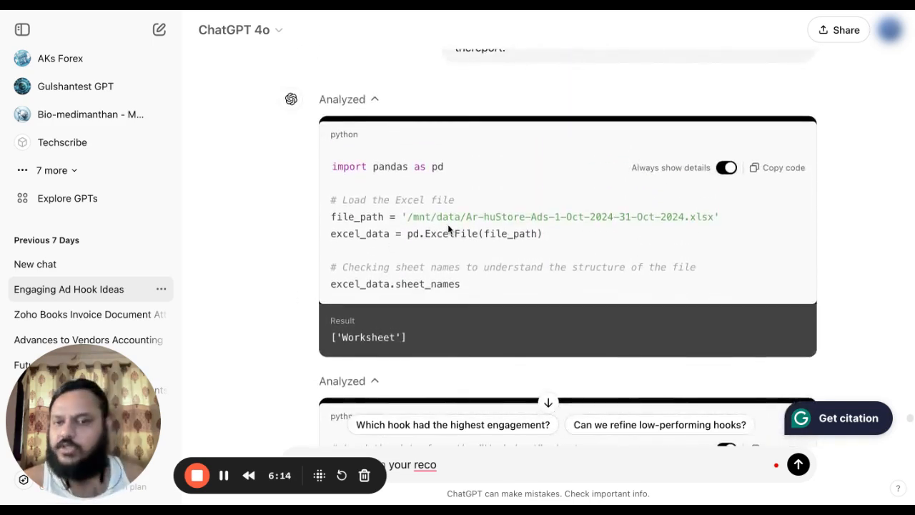
pyautogui.scroll(-7, 306, 221)
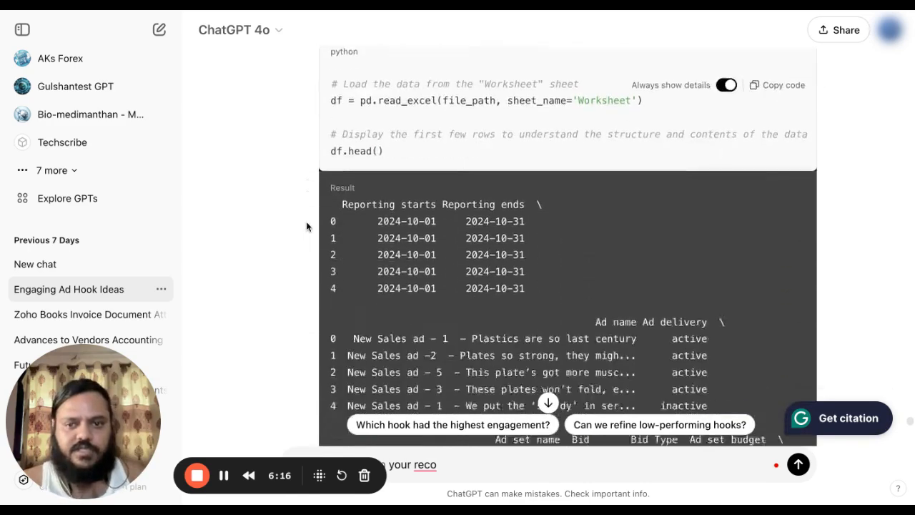
pyautogui.scroll(-10, 306, 226)
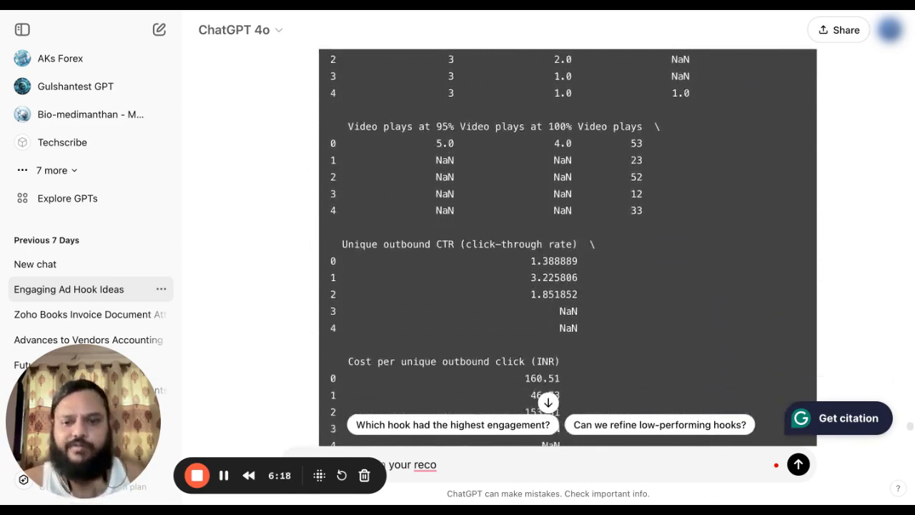
pyautogui.scroll(-12, 568, 264)
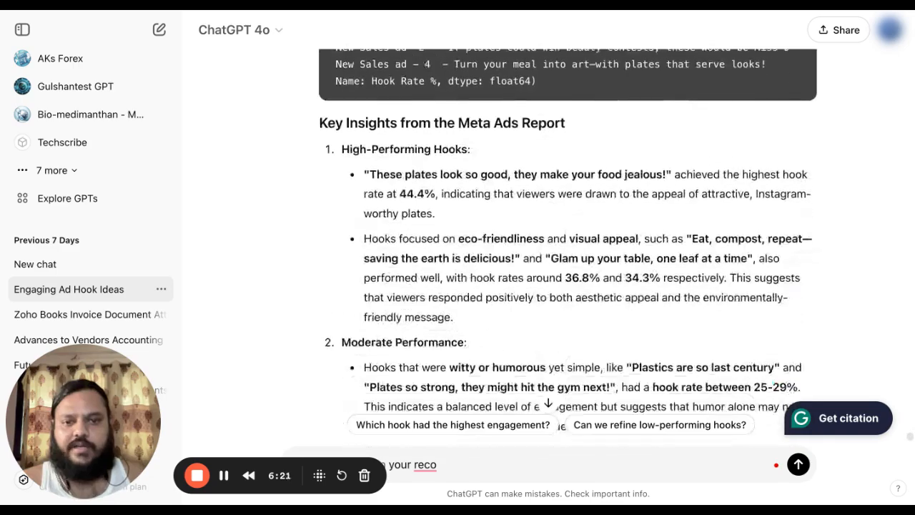
pyautogui.scroll(4, 568, 265)
pyautogui.scroll(-5, 484, 298)
pyautogui.scroll(6, 485, 297)
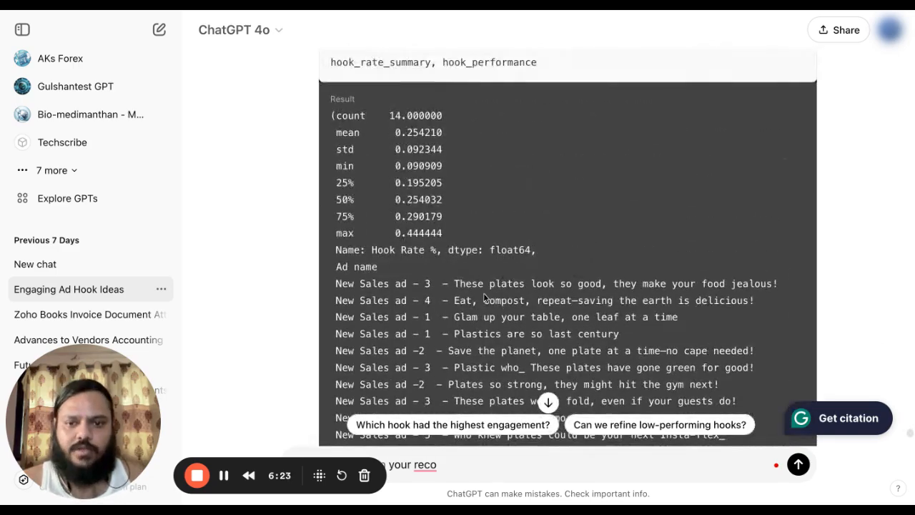
pyautogui.scroll(-2, 485, 298)
pyautogui.scroll(-6, 485, 297)
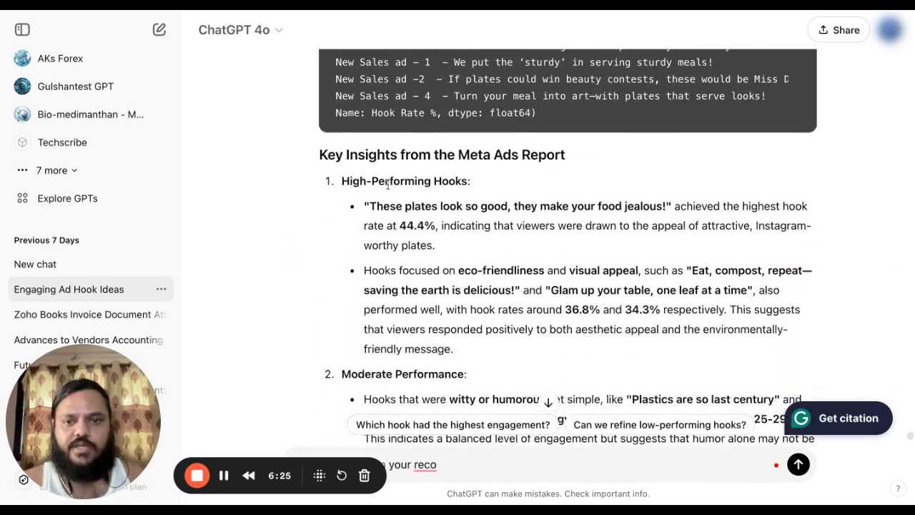
# Highlight key insights: the top hook's 44.4% rate, witty hooks, and 'conceptual or overly complex statements'.
pyautogui.moveTo(371, 205); pyautogui.dragTo(440, 245)
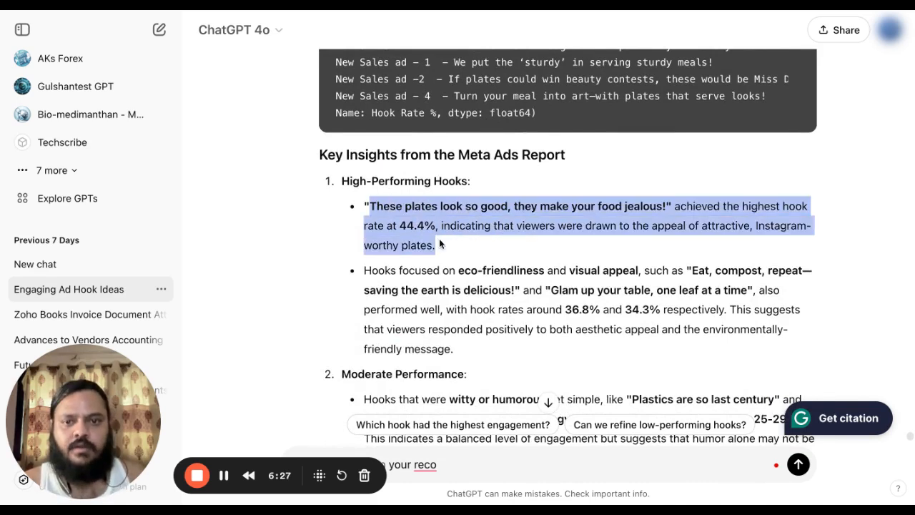
pyautogui.click(485, 208)
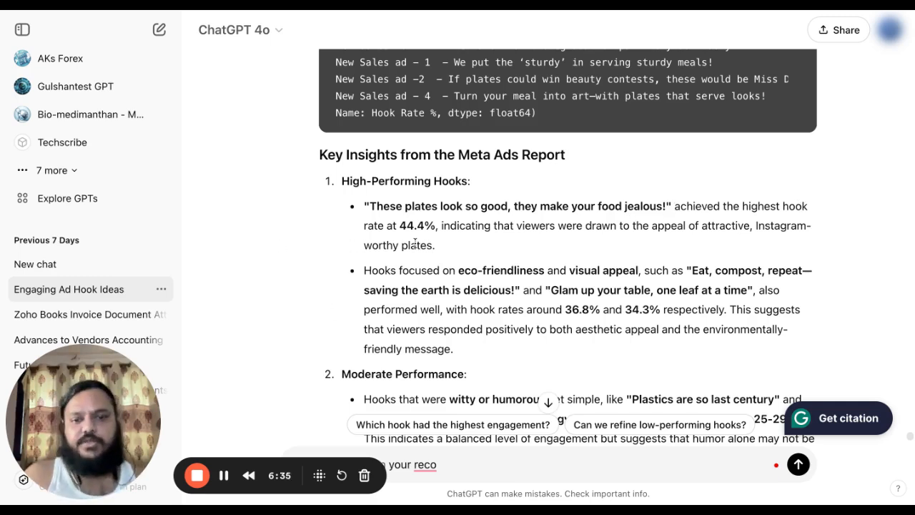
pyautogui.scroll(-3, 432, 287)
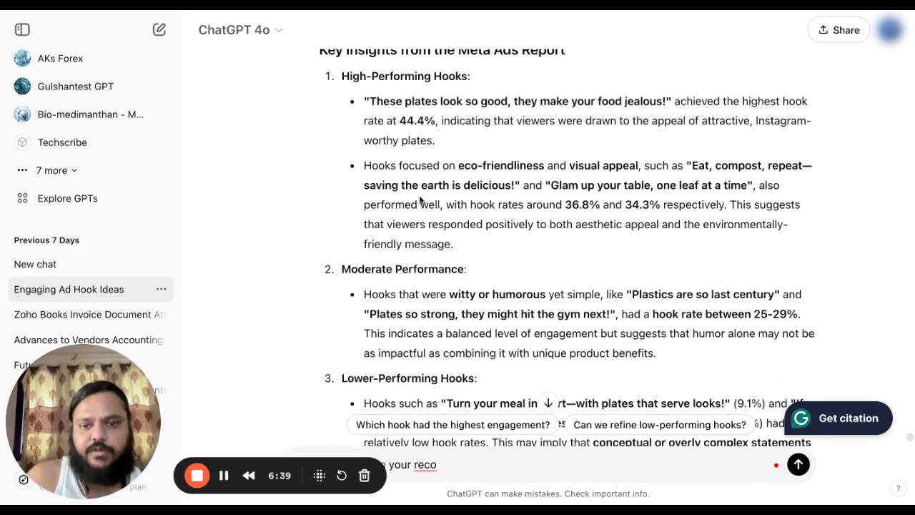
pyautogui.scroll(-1, 419, 200)
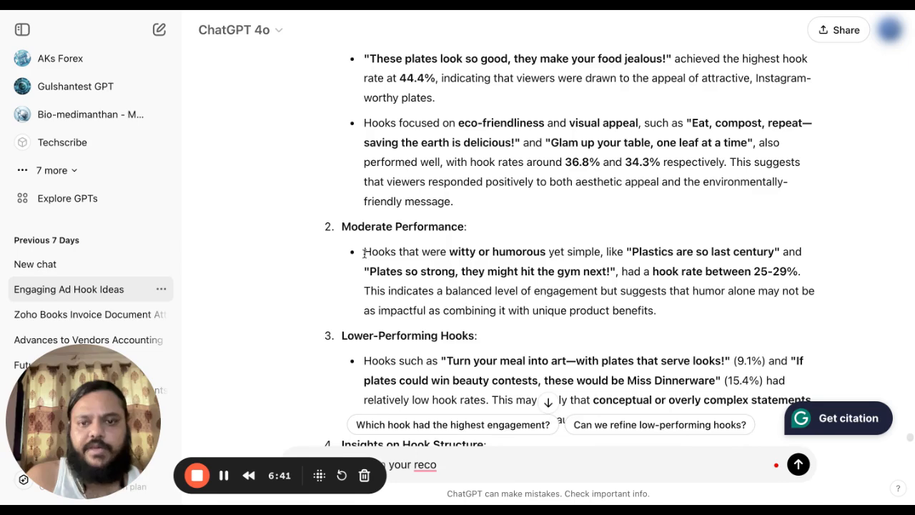
pyautogui.moveTo(364, 253); pyautogui.dragTo(672, 296)
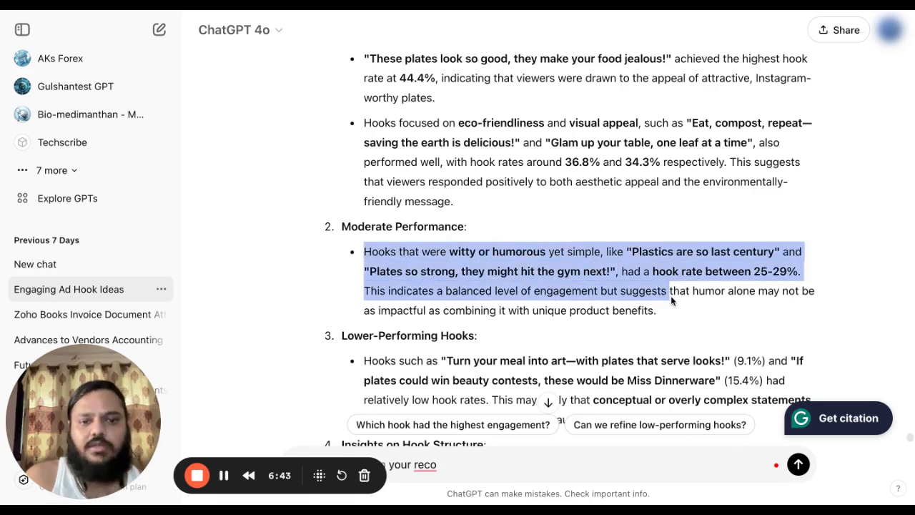
pyautogui.scroll(-3, 284, 247)
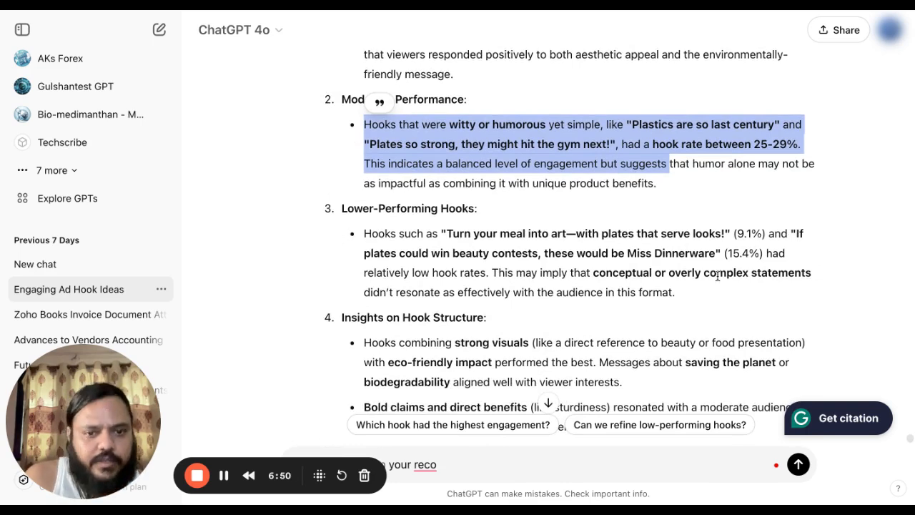
pyautogui.moveTo(612, 270); pyautogui.dragTo(805, 282)
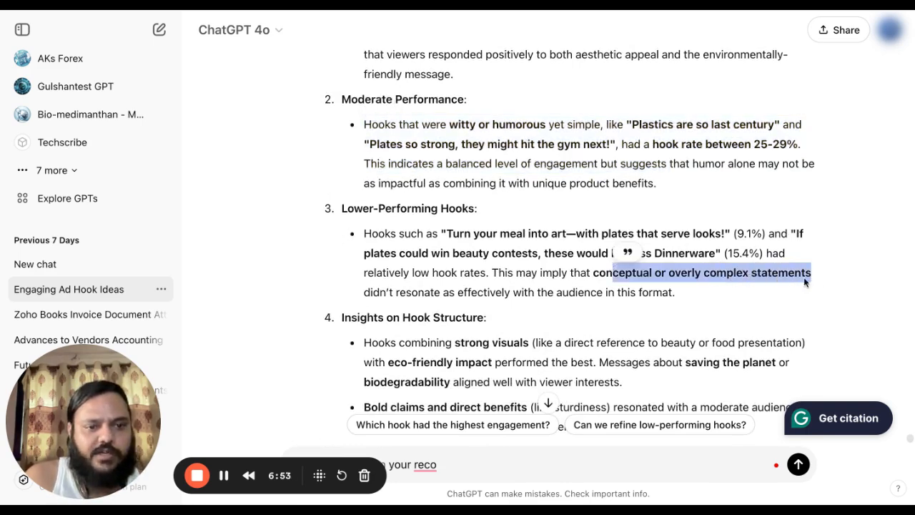
pyautogui.click(326, 294)
# Read on to the 25.4% average hook rate and the three closing recommendations.
pyautogui.scroll(-3, 453, 260)
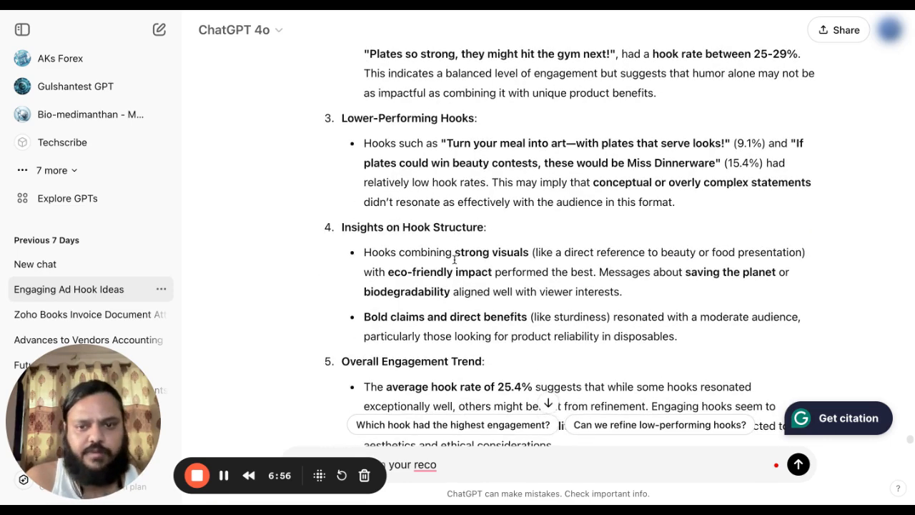
pyautogui.scroll(-2, 495, 301)
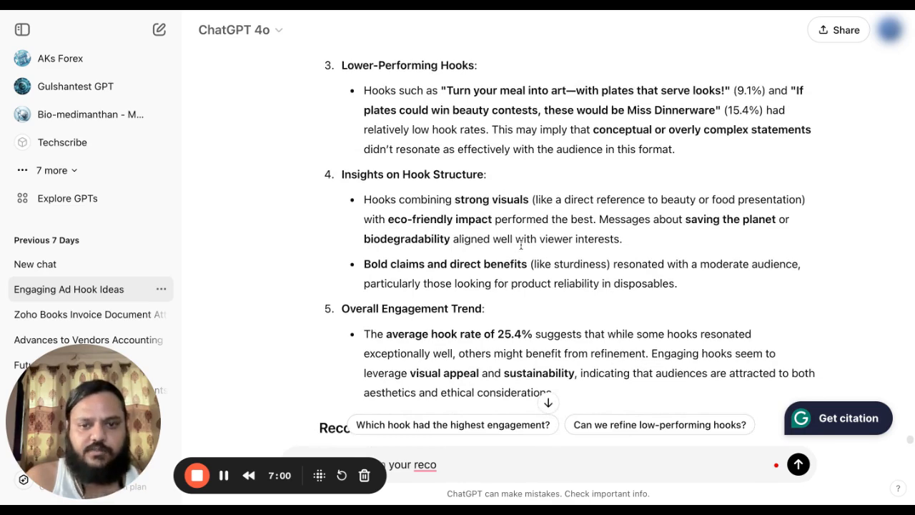
pyautogui.scroll(-2, 521, 244)
pyautogui.scroll(-4, 429, 271)
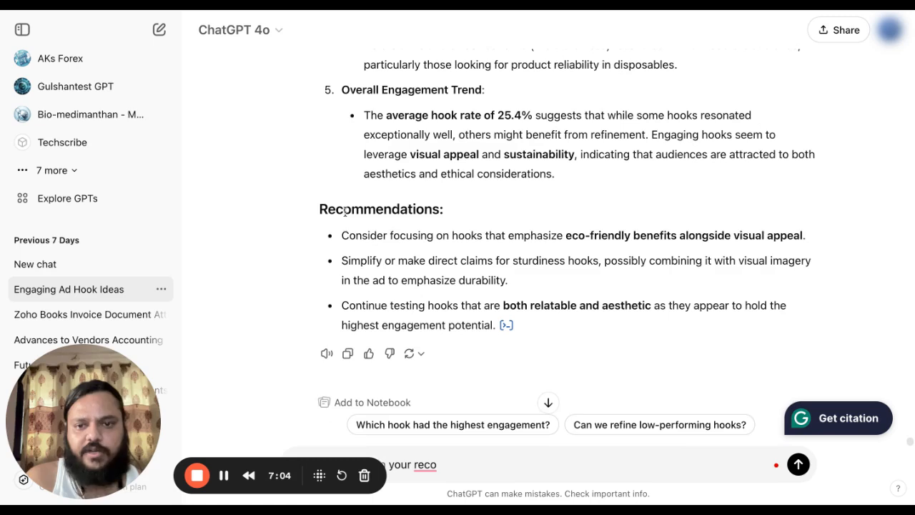
pyautogui.scroll(-1, 462, 211)
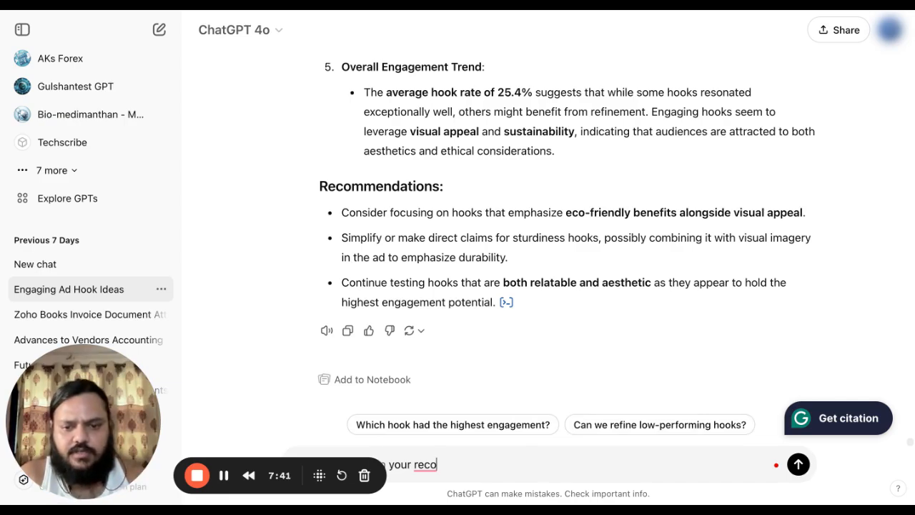
# Send a prompt asking for 10 unique hooks rated out of 50 based on the recommendation parameters.
pyautogui.write('mendations')
pyautogui.scroll(15, 578, 309)
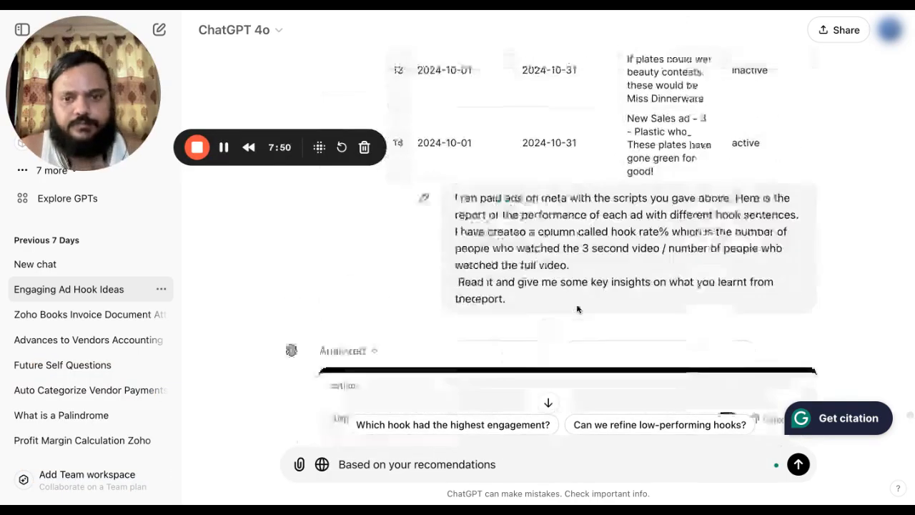
pyautogui.scroll(-15, 578, 309)
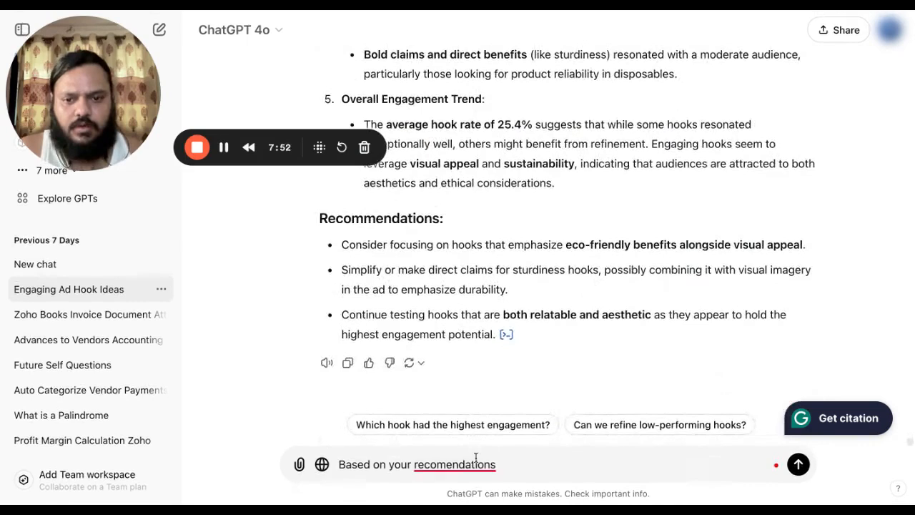
pyautogui.write(', c')
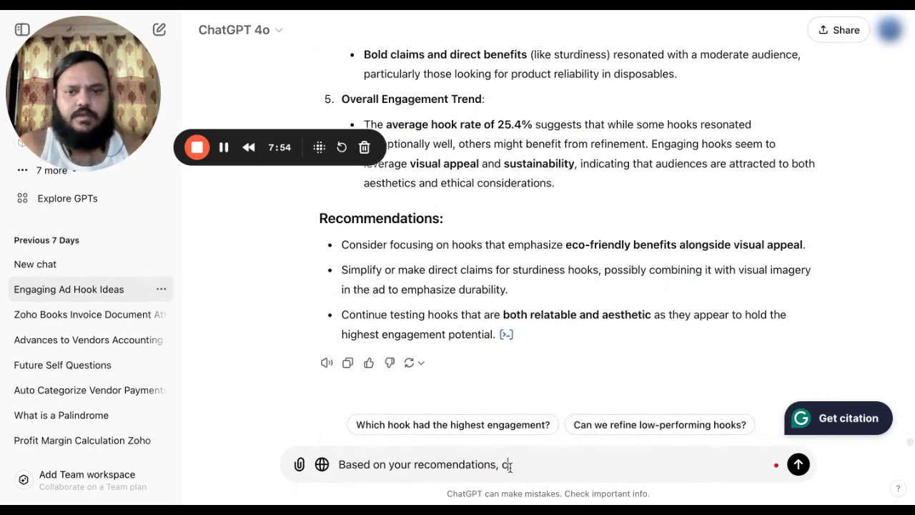
pyautogui.write('reate')
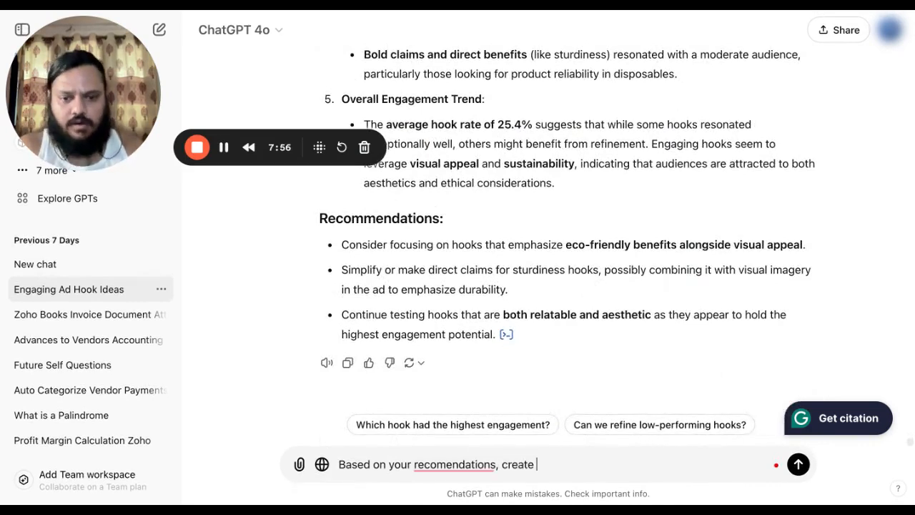
pyautogui.write(' 50 engagi')
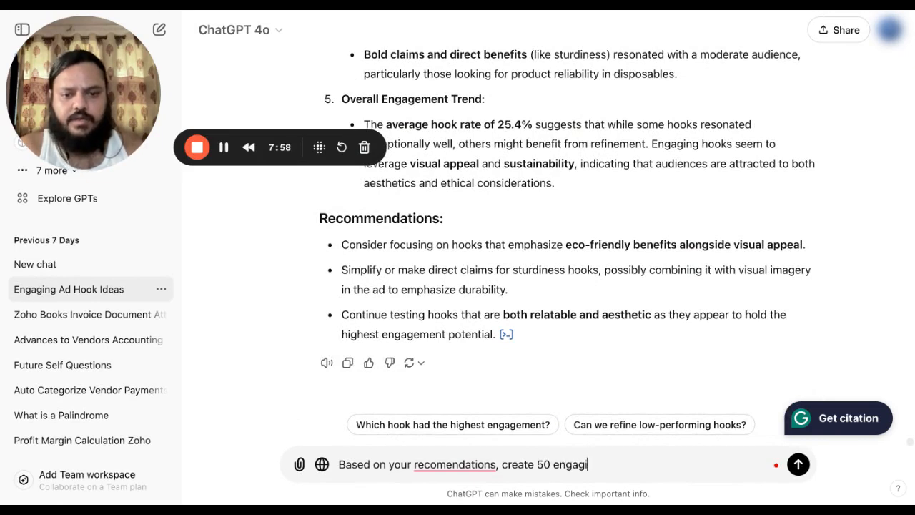
pyautogui.write('ng hooks and ')
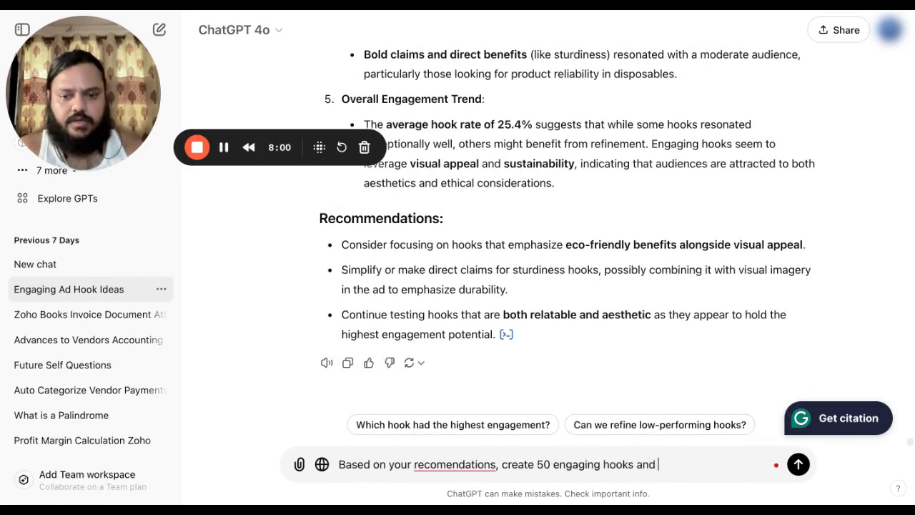
pyautogui.write('rate them on a ')
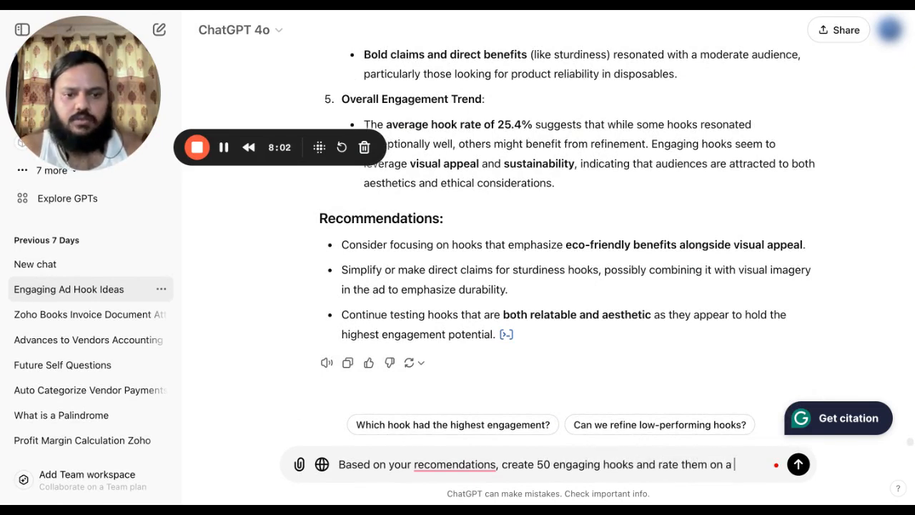
pyautogui.write('scale of')
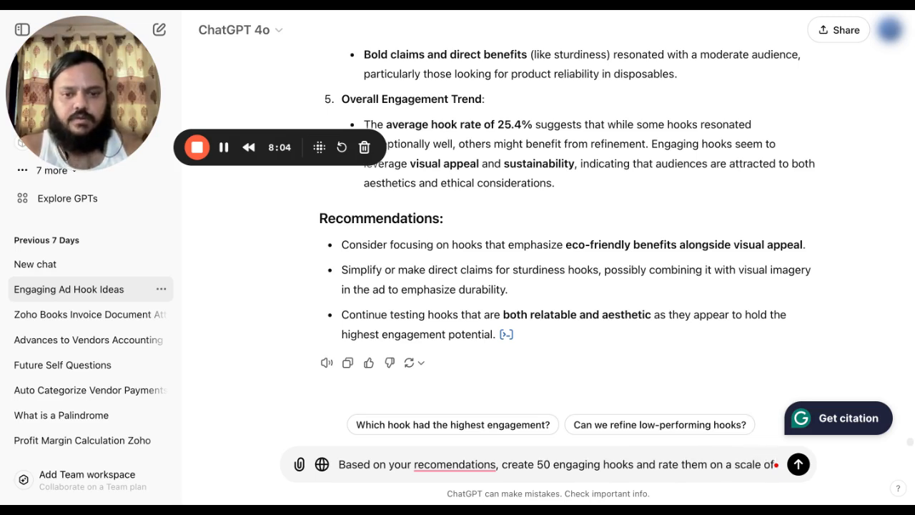
pyautogui.write(' 50')
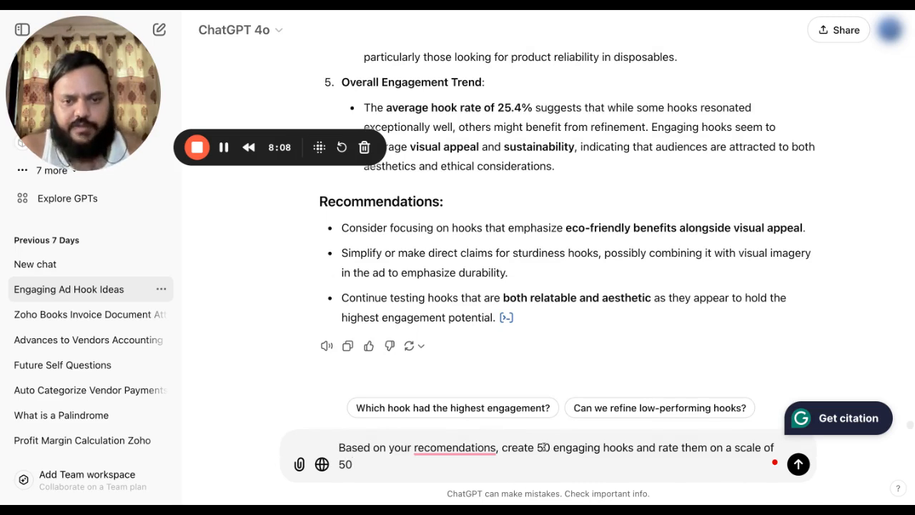
pyautogui.press('BackSpace')
pyautogui.press('BackSpace')
pyautogui.write('10')
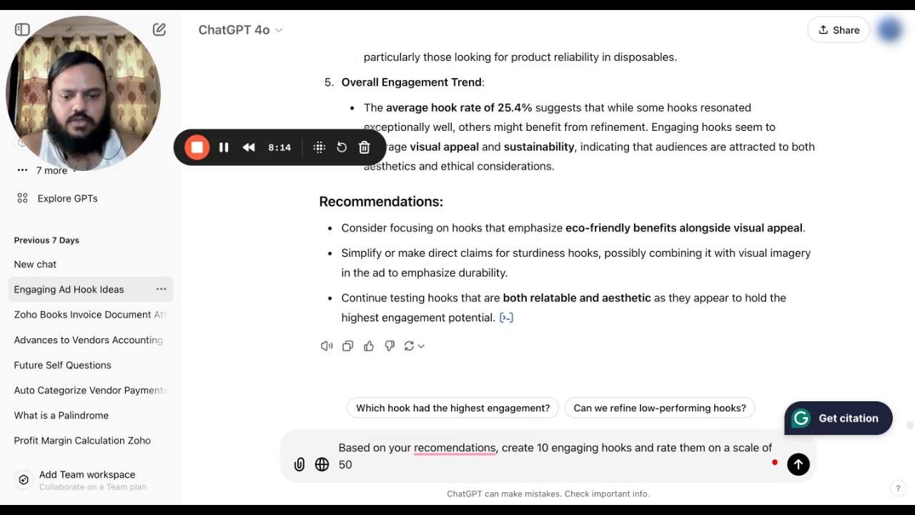
pyautogui.write('that are unique')
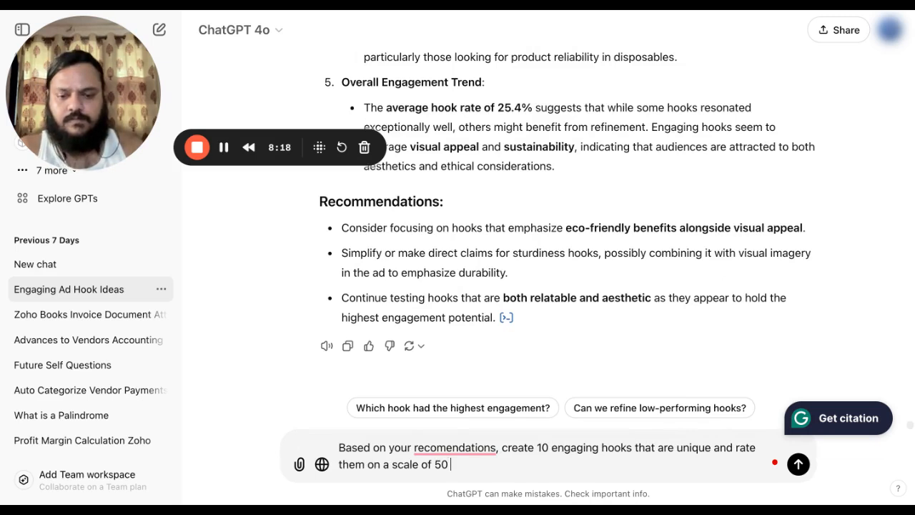
pyautogui.write(' across the')
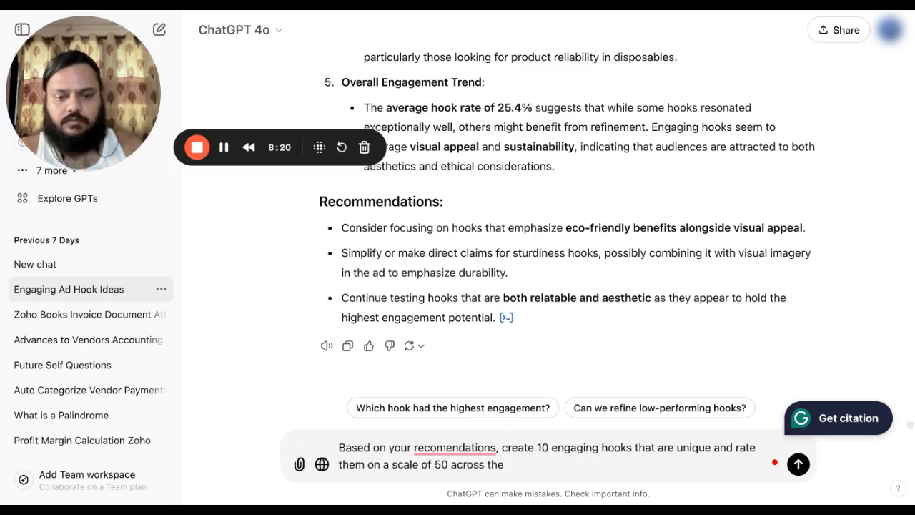
pyautogui.press('BackSpace')
pyautogui.press('BackSpace')
pyautogui.press('BackSpace')
pyautogui.press('BackSpace')
pyautogui.press('BackSpace')
pyautogui.press('BackSpace')
pyautogui.press('BackSpace')
pyautogui.press('BackSpace')
pyautogui.press('BackSpace')
pyautogui.press('BackSpace')
pyautogui.press('BackSpace')
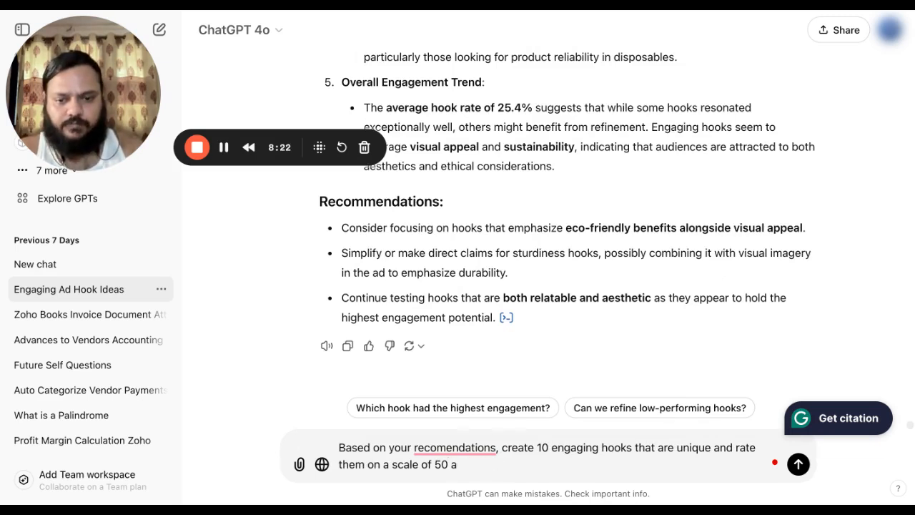
pyautogui.write('th')
pyautogui.press('BackSpace')
pyautogui.press('BackSpace')
pyautogui.press('BackSpace')
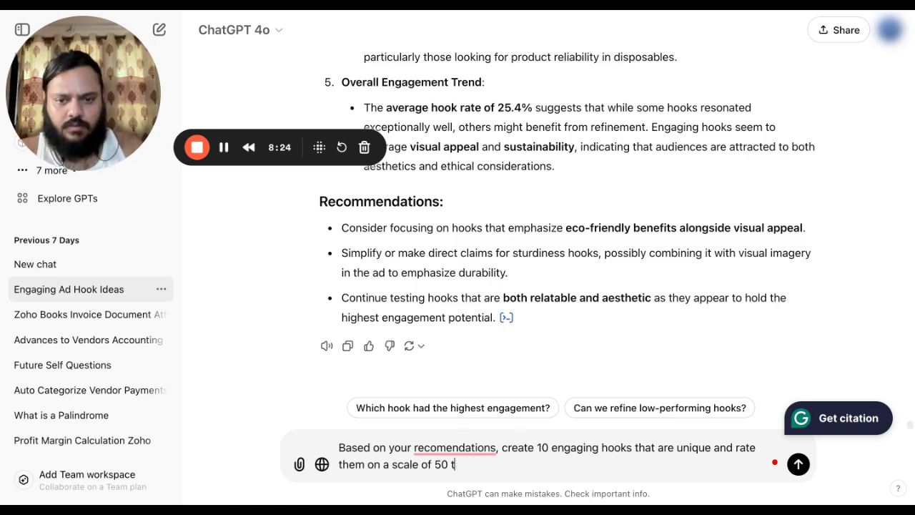
pyautogui.write('base')
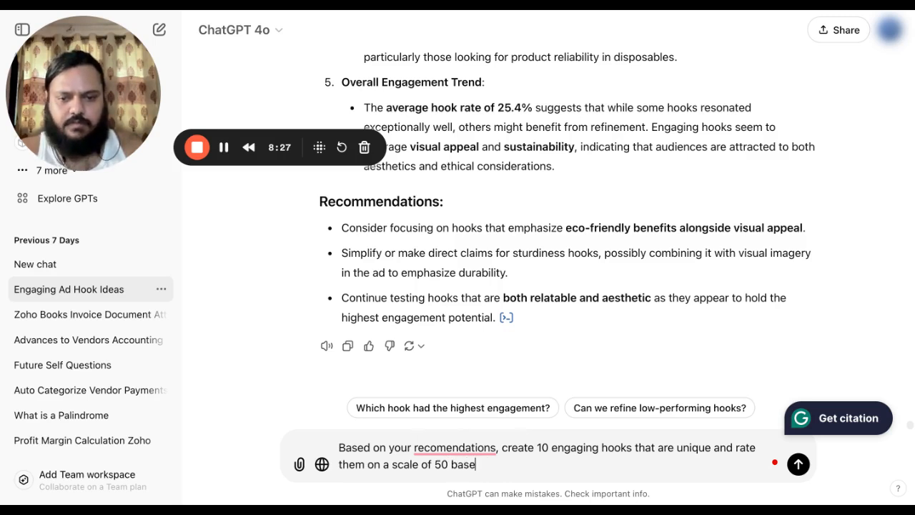
pyautogui.write('d on the ')
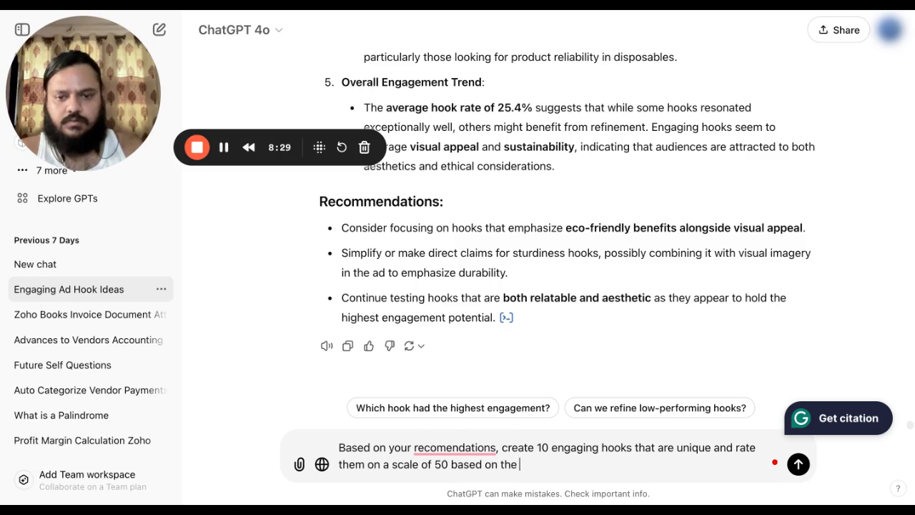
pyautogui.write('parameter')
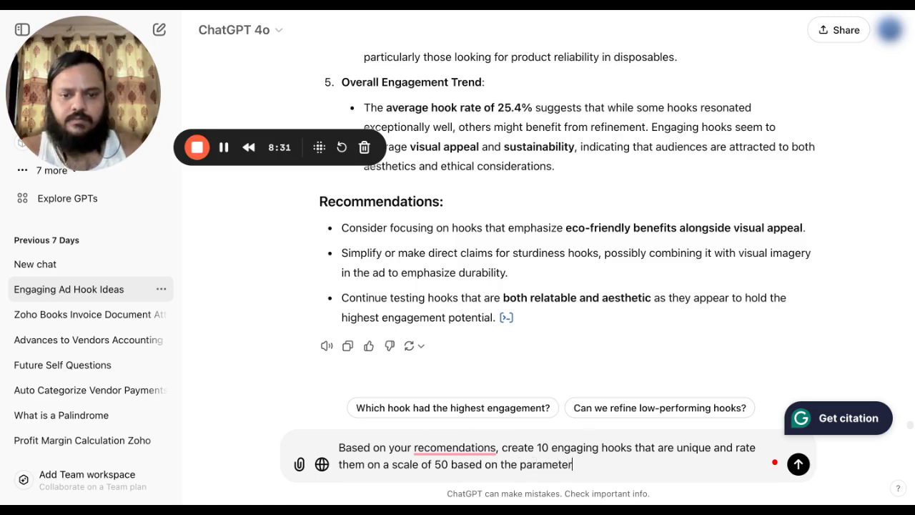
pyautogui.write('s from your ')
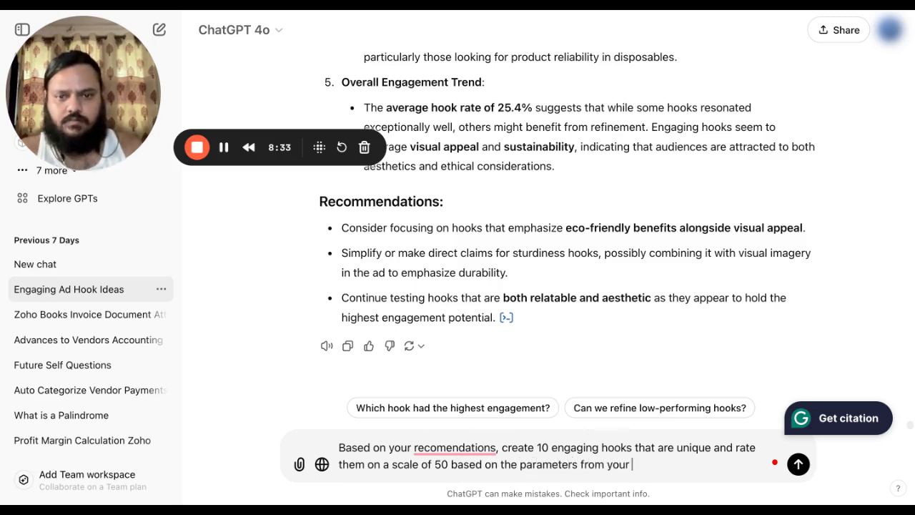
pyautogui.write('recomendations.')
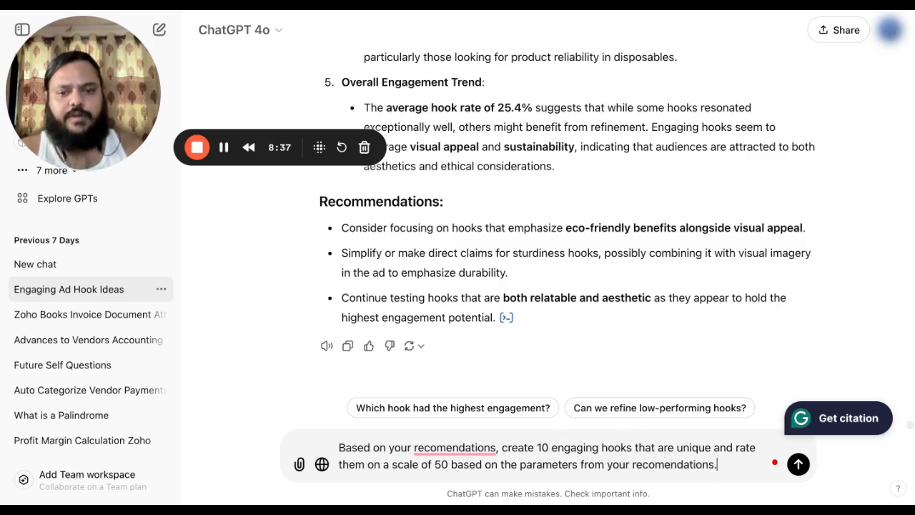
pyautogui.press('Return')
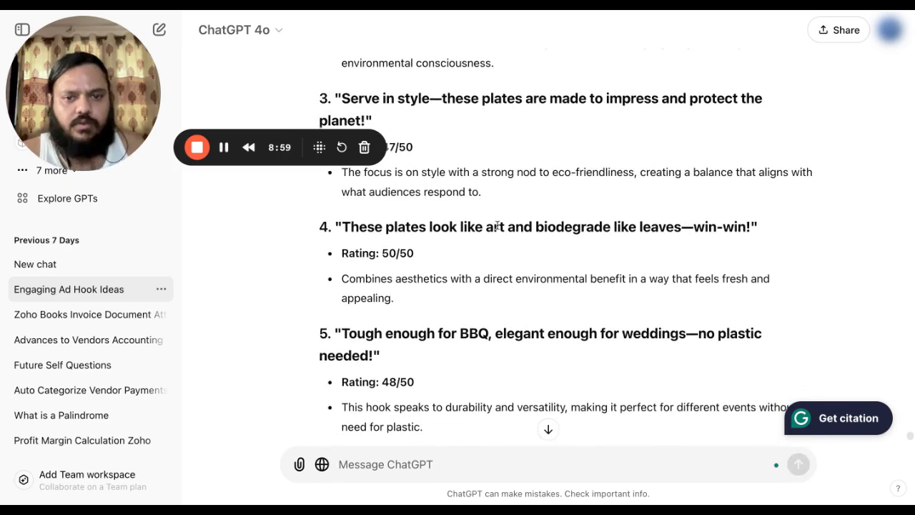
# Read hooks 3–10 with their ratings down to the closing paragraph.
pyautogui.scroll(-5, 605, 295)
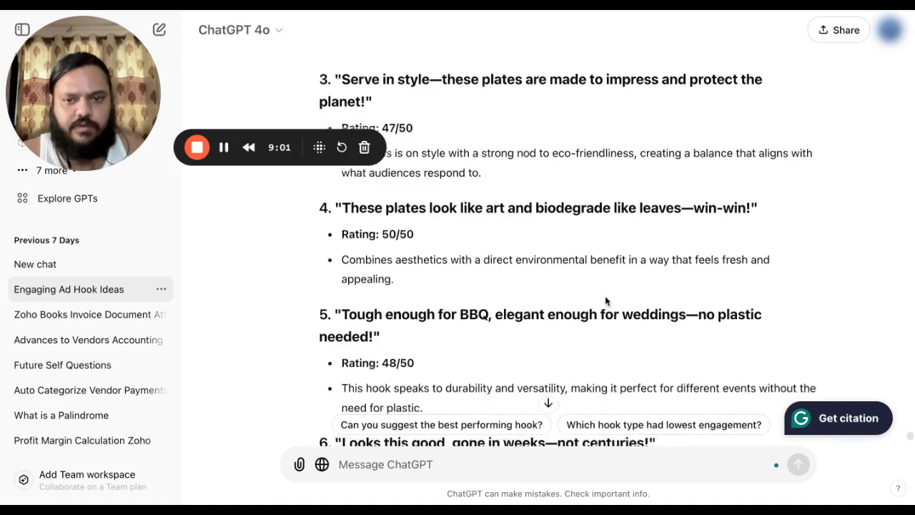
pyautogui.scroll(-3, 605, 297)
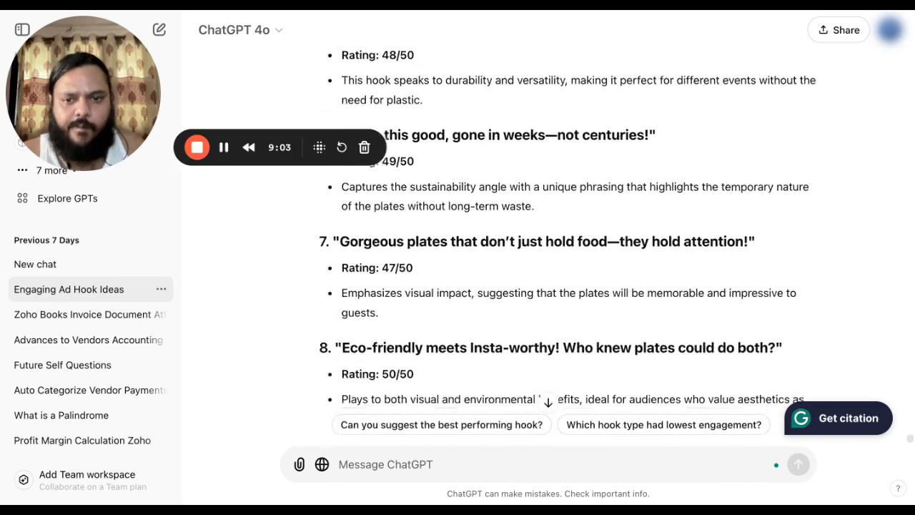
pyautogui.scroll(-3, 605, 297)
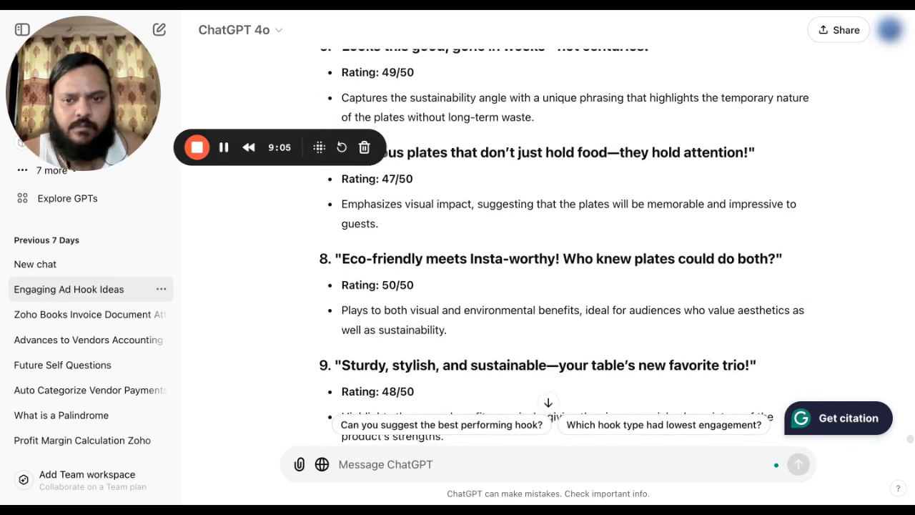
pyautogui.scroll(-5, 605, 296)
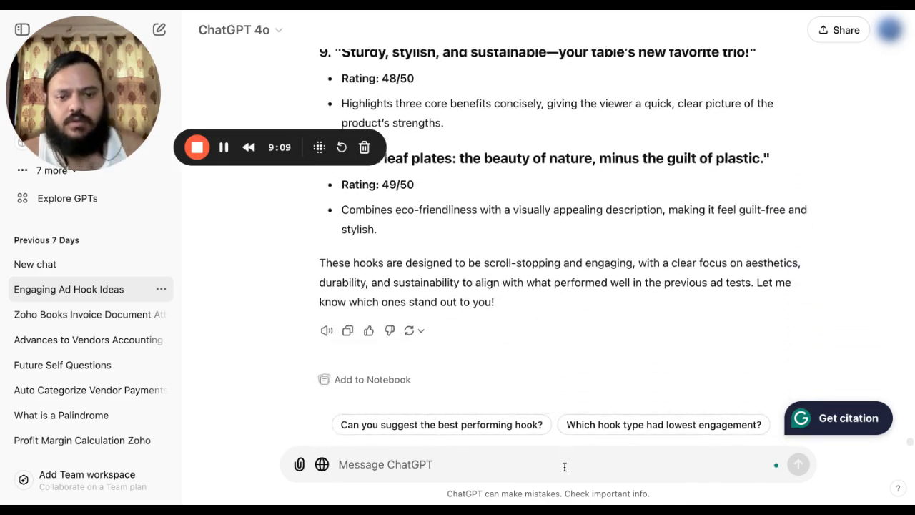
# Send 'Now write them to achieve 50/50 scores on the same parameters'.
pyautogui.write('R')
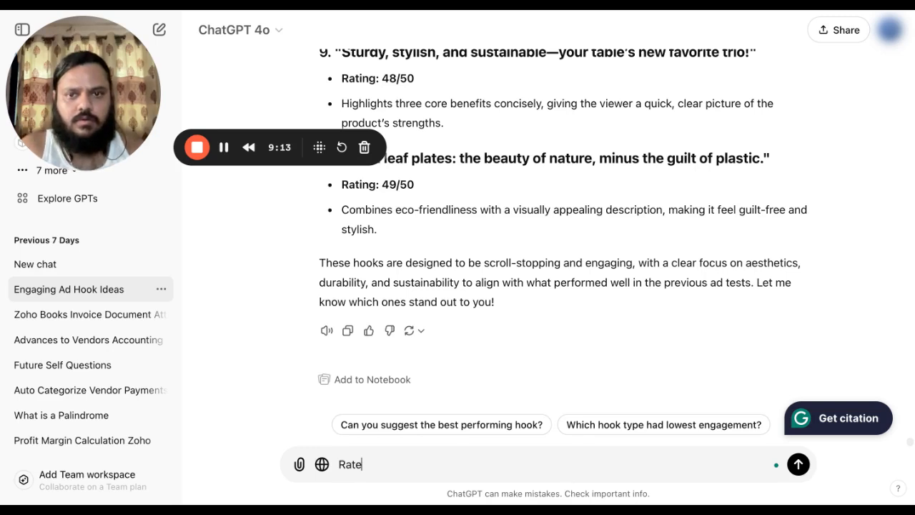
pyautogui.press('BackSpace')
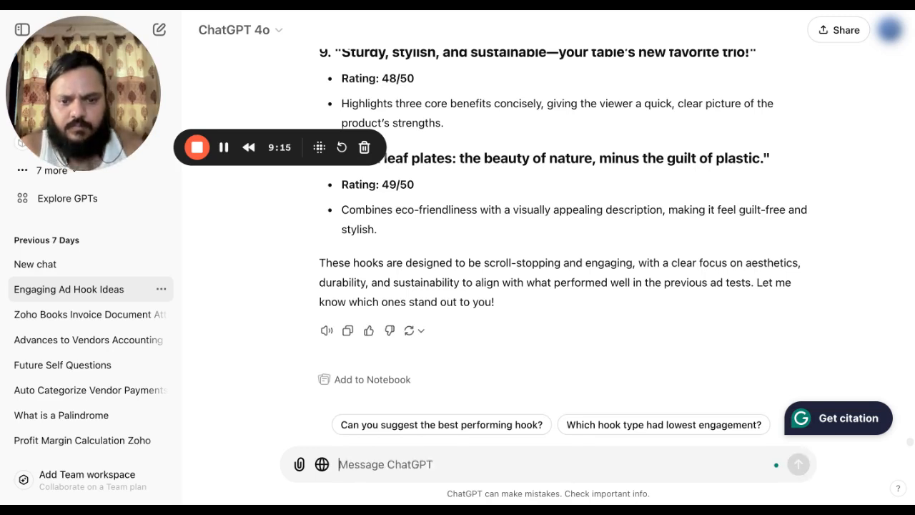
pyautogui.write('Organise the')
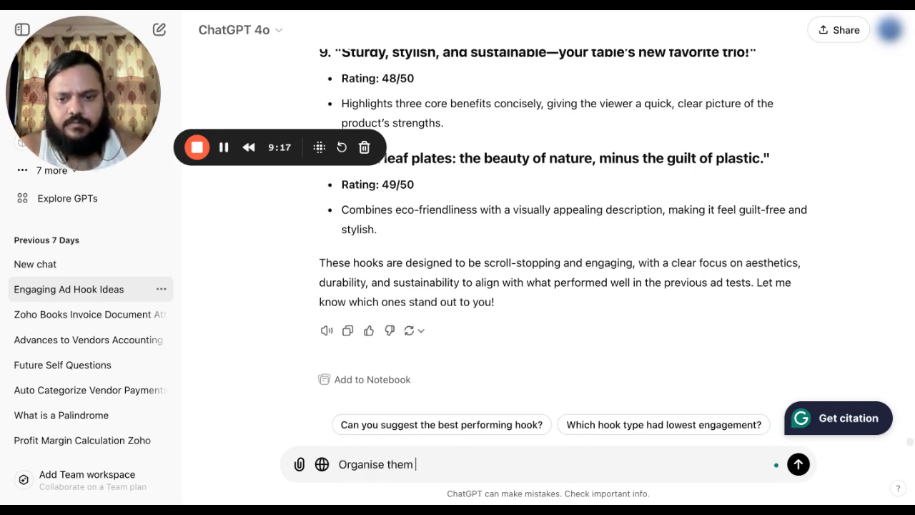
pyautogui.write('m')
pyautogui.hotkey('ctrl', 'a')
pyautogui.press('BackSpace')
pyautogui.write('No')
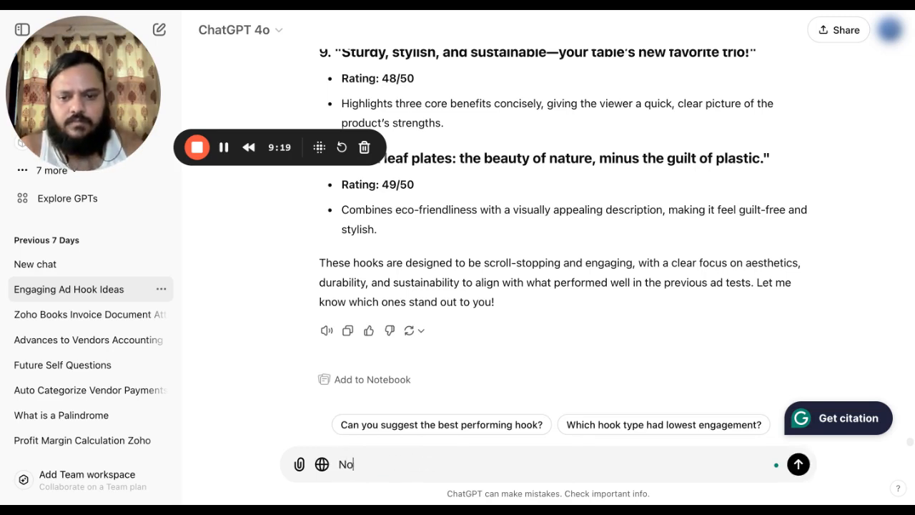
pyautogui.write('w write')
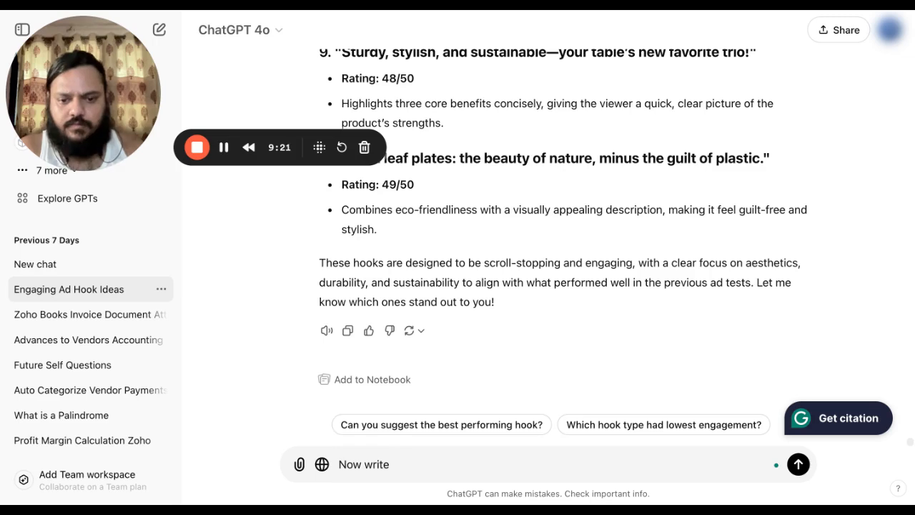
pyautogui.write(' the')
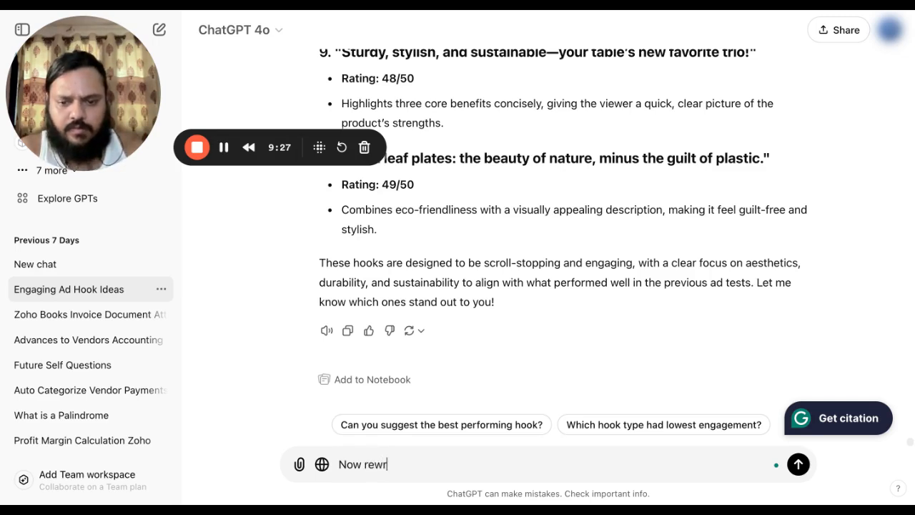
pyautogui.write('hem to ach')
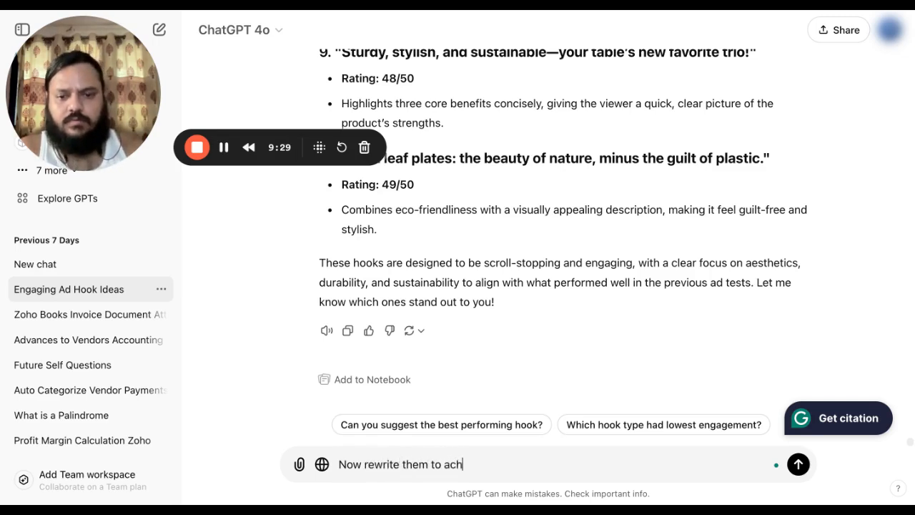
pyautogui.write('ieve 50/50')
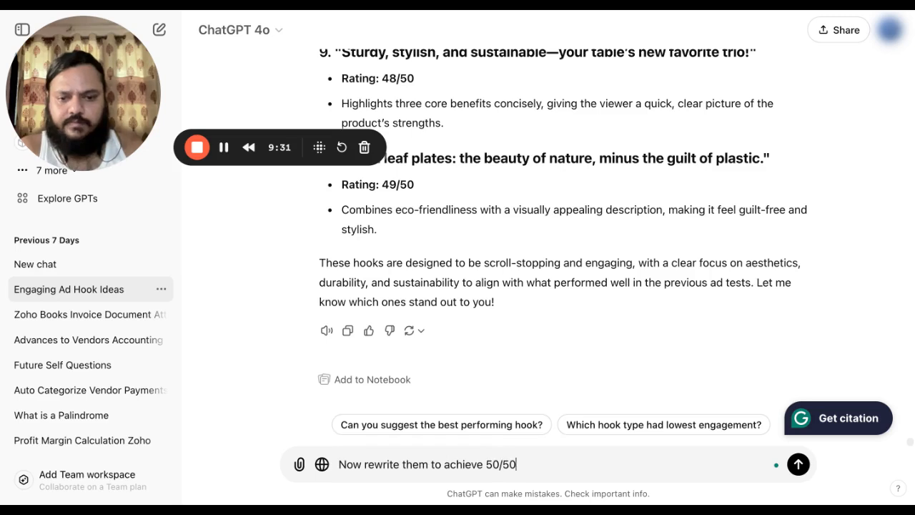
pyautogui.write(' scores on the ')
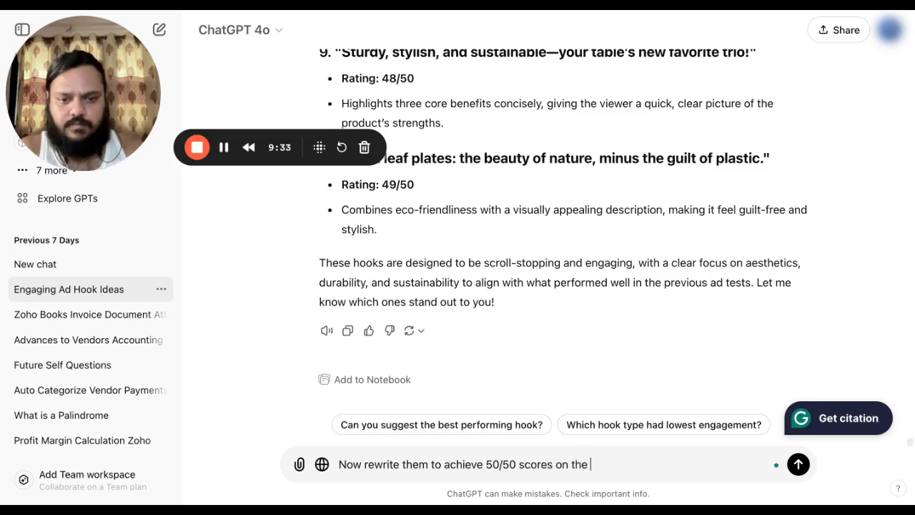
pyautogui.write('para')
pyautogui.press('BackSpace')
pyautogui.press('BackSpace')
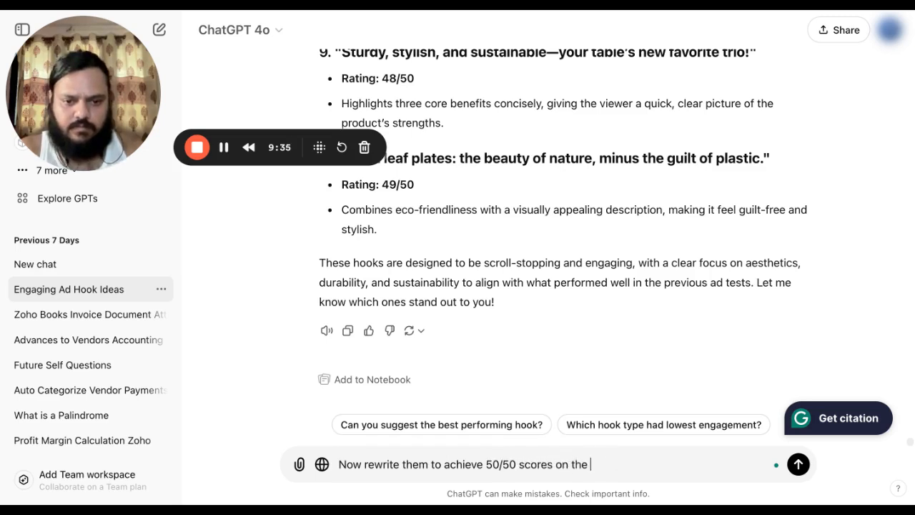
pyautogui.write('same para')
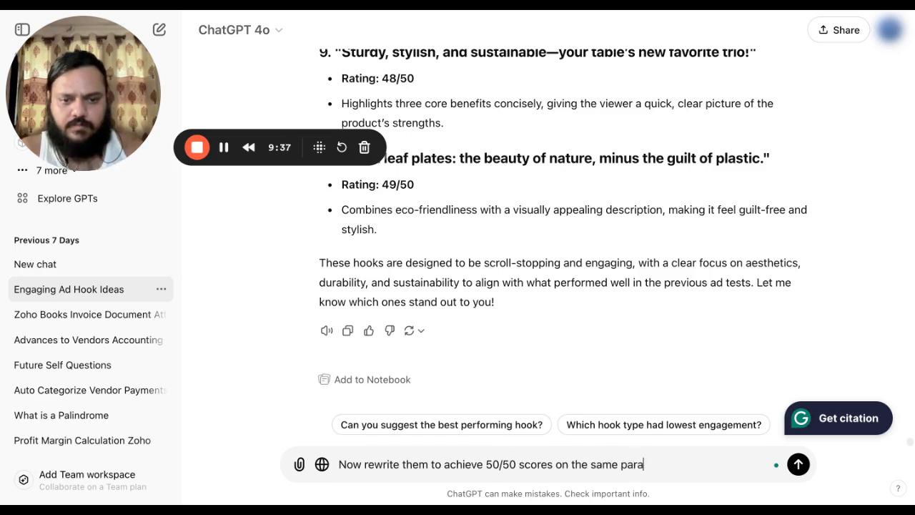
pyautogui.write('meters')
pyautogui.press('Return')
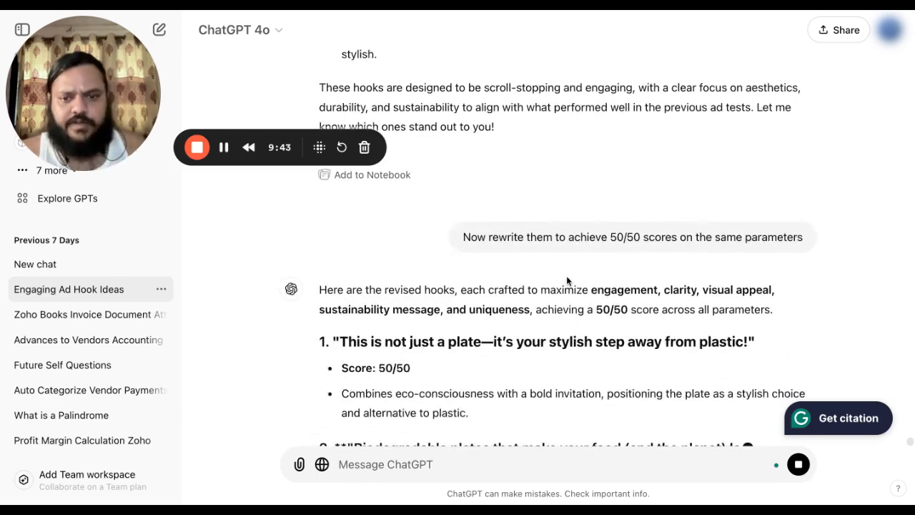
# Read the revised 50/50 hooks as the reply streams in, toward hook 10.
pyautogui.scroll(2, 630, 215)
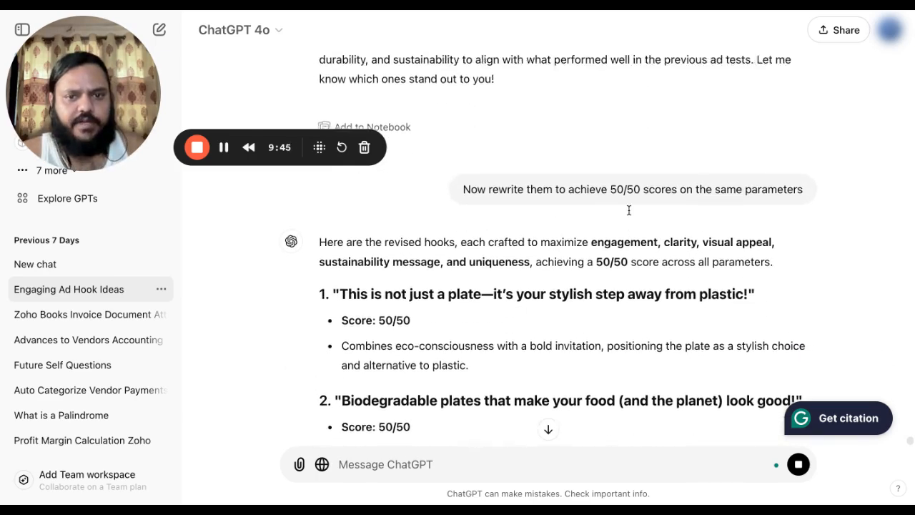
pyautogui.scroll(-2, 613, 157)
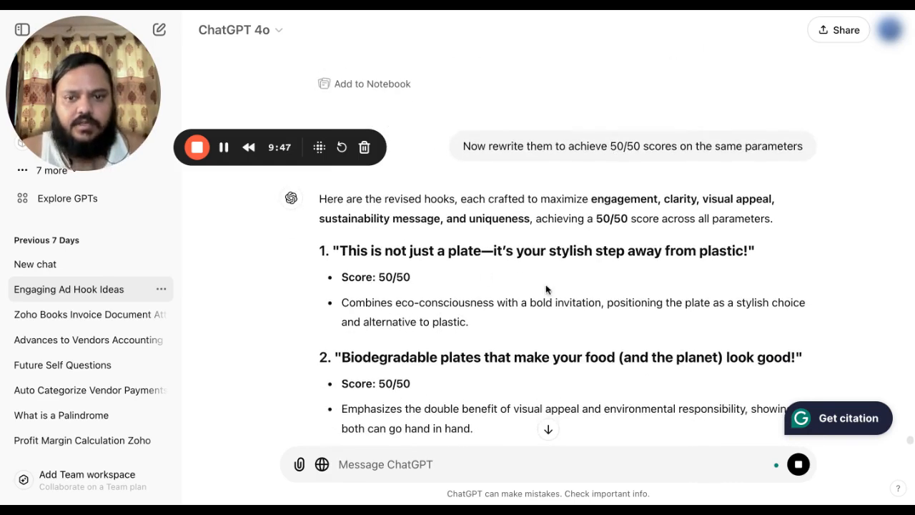
pyautogui.scroll(-3, 572, 293)
pyautogui.scroll(-6, 633, 288)
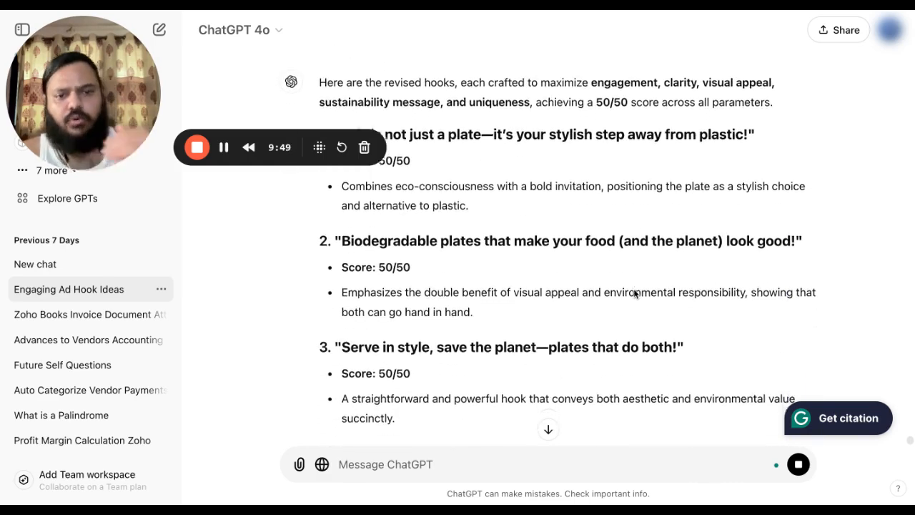